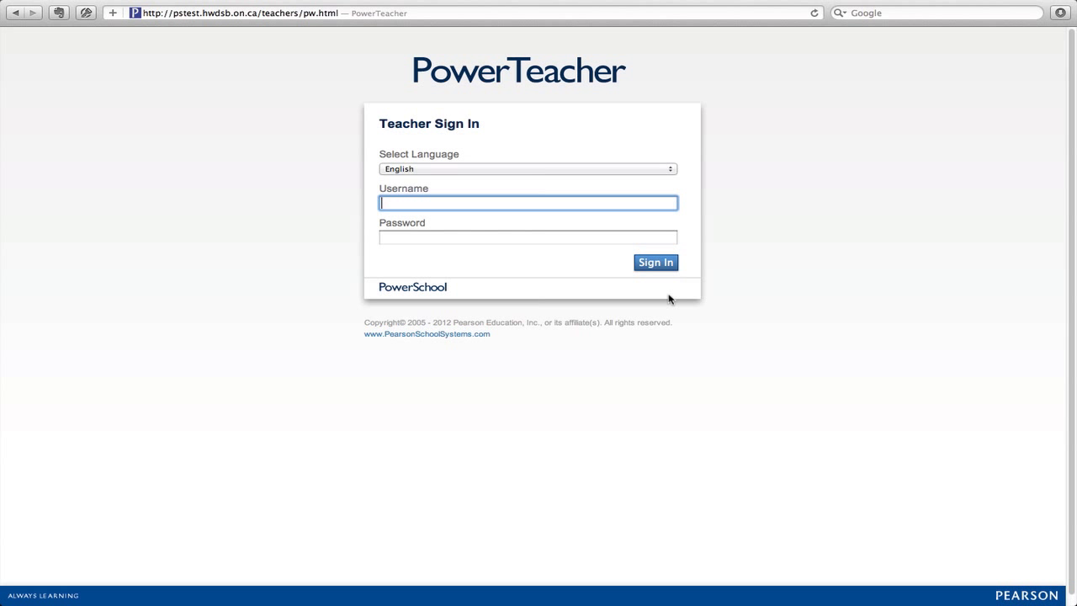
# Sign in to PowerTeacher with the teacher account username and password
pyautogui.write('psgentchr999')
pyautogui.press('Tab')
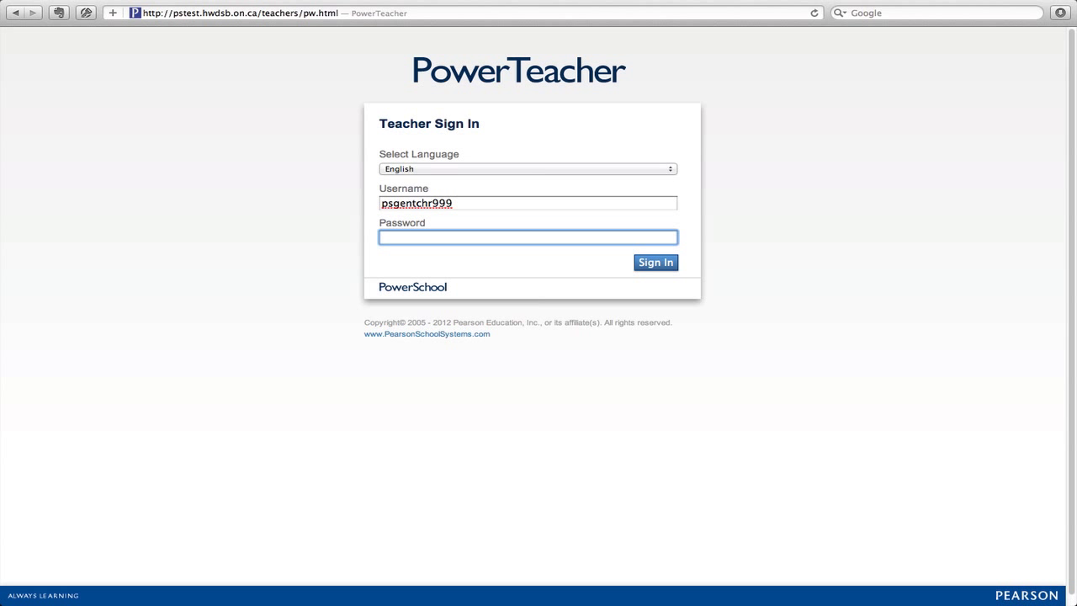
pyautogui.write('••••')
pyautogui.press('Return')
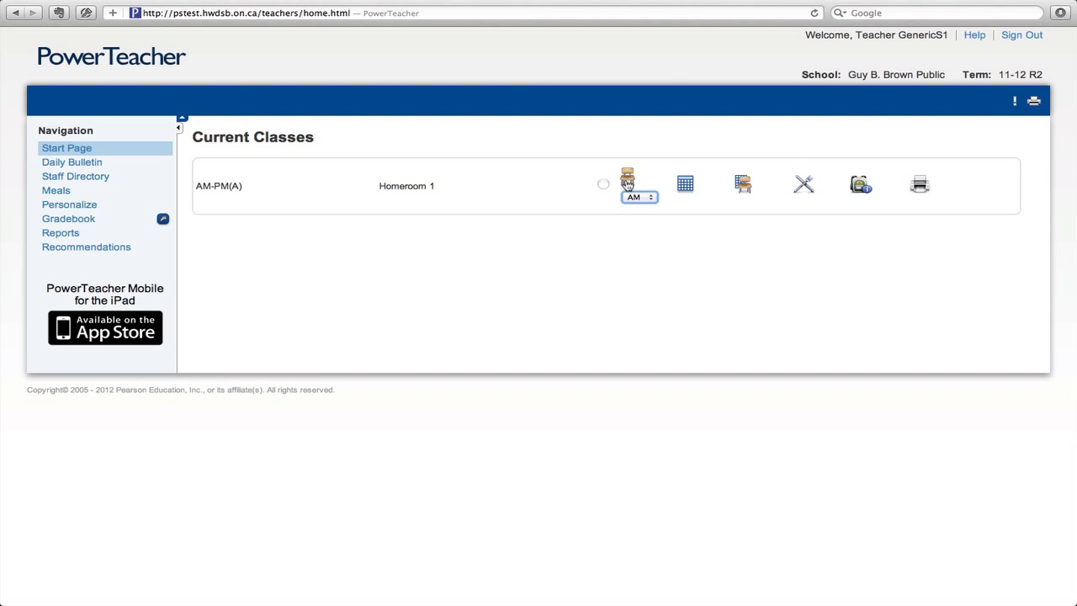
# Keep the AM period selected and open Homeroom 1's attendance-taking page
pyautogui.click(647, 198)
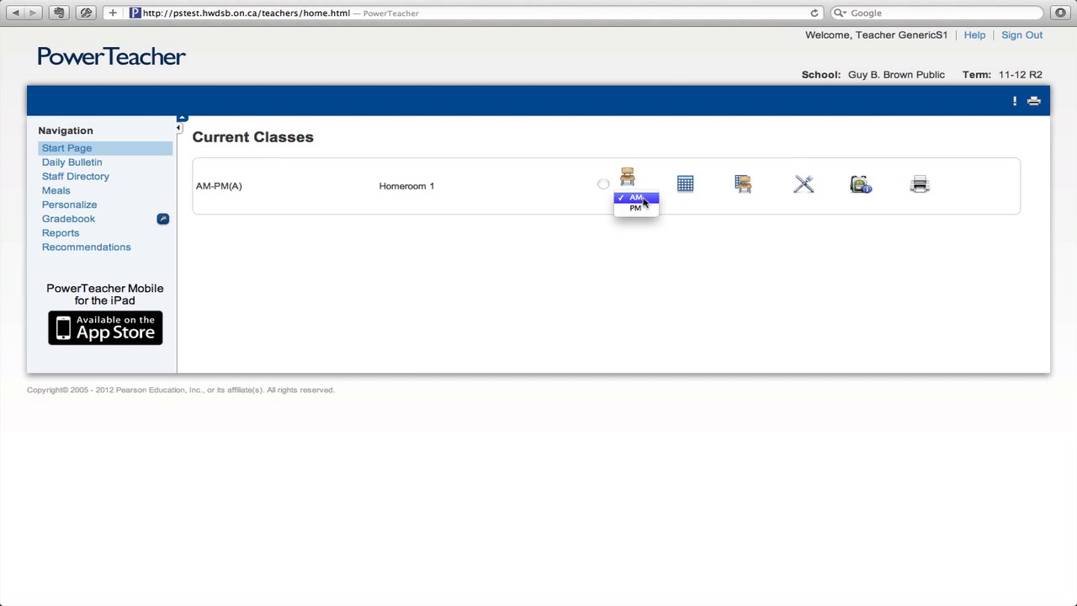
pyautogui.click(645, 199)
pyautogui.click(631, 185)
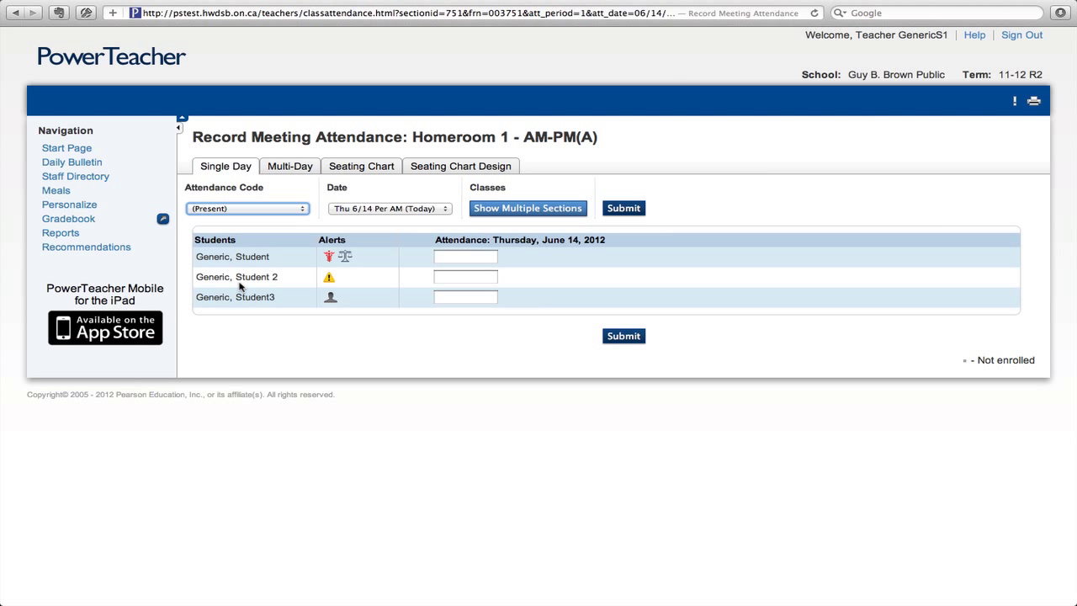
pyautogui.click(330, 258)
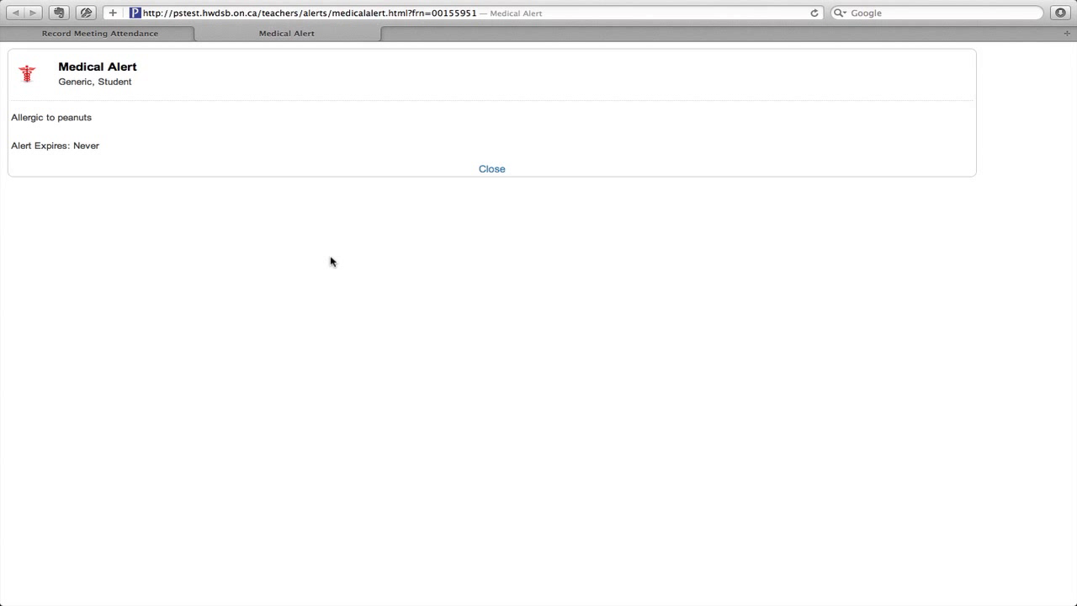
pyautogui.click(502, 171)
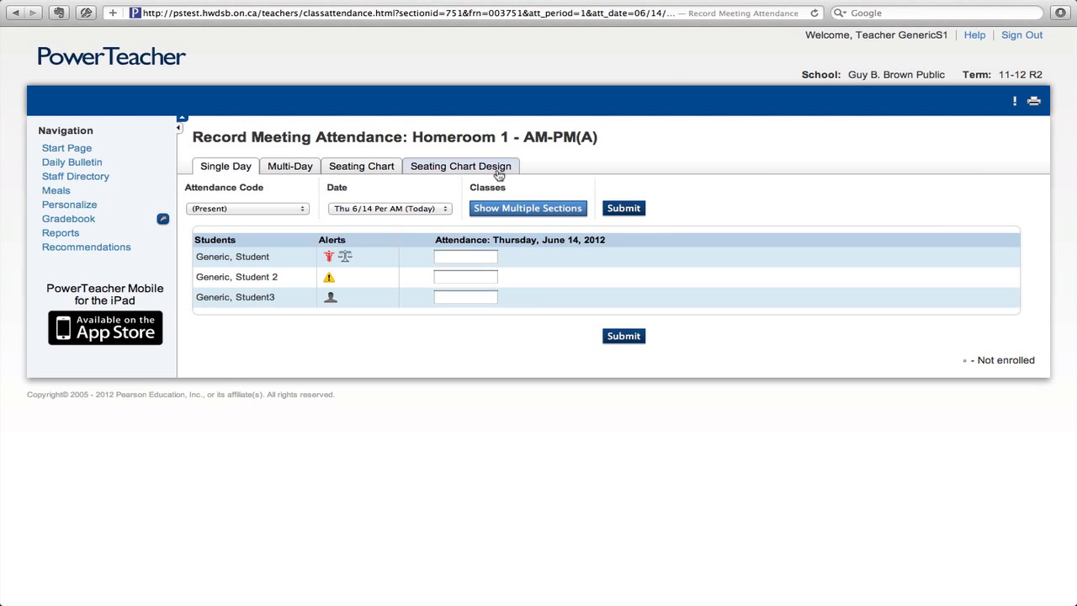
pyautogui.click(346, 261)
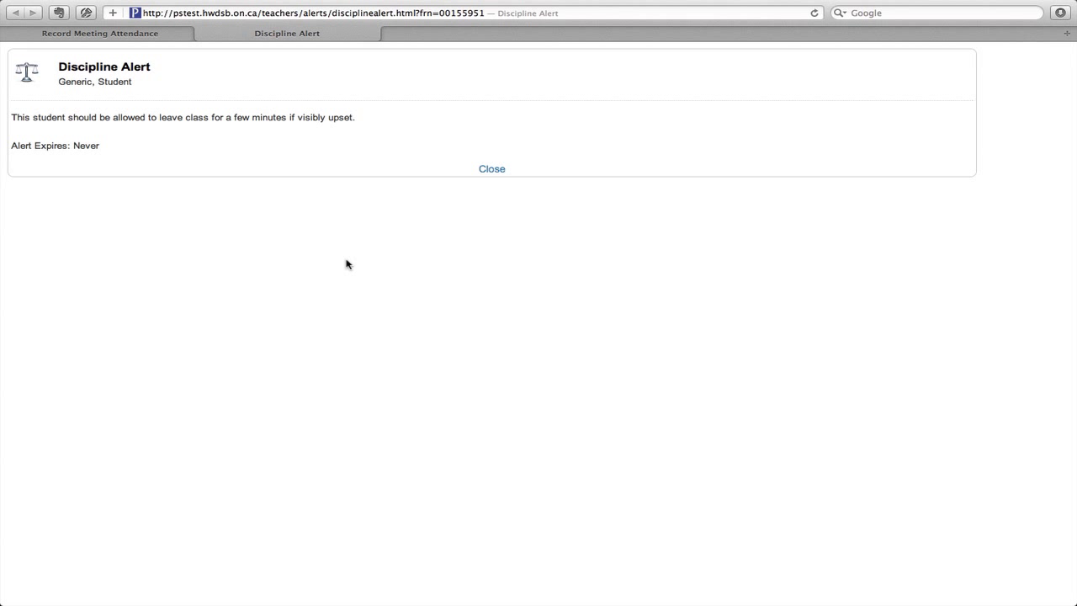
pyautogui.click(493, 170)
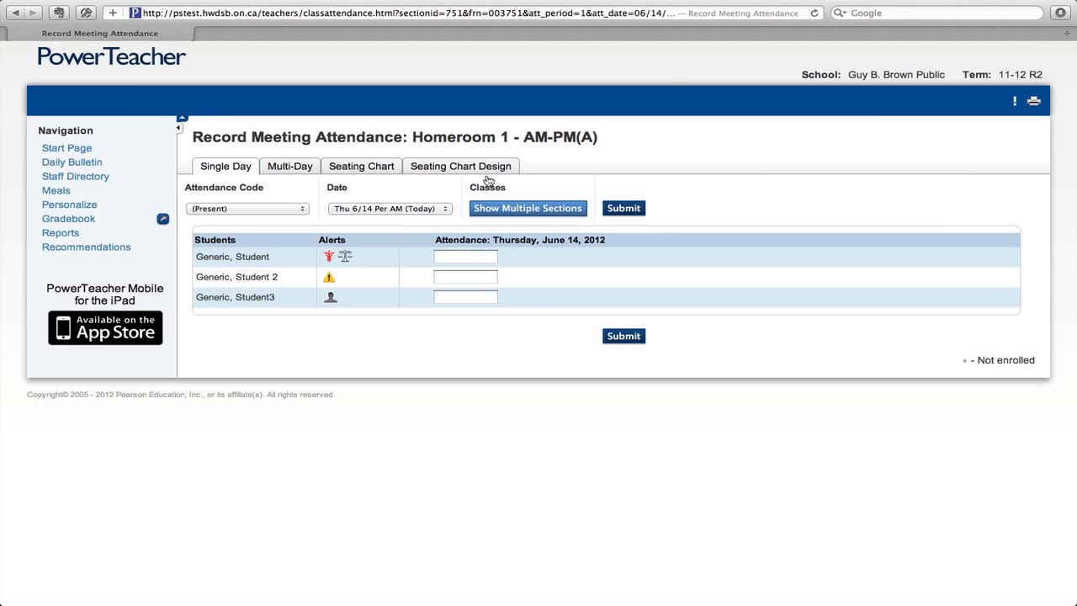
pyautogui.click(330, 303)
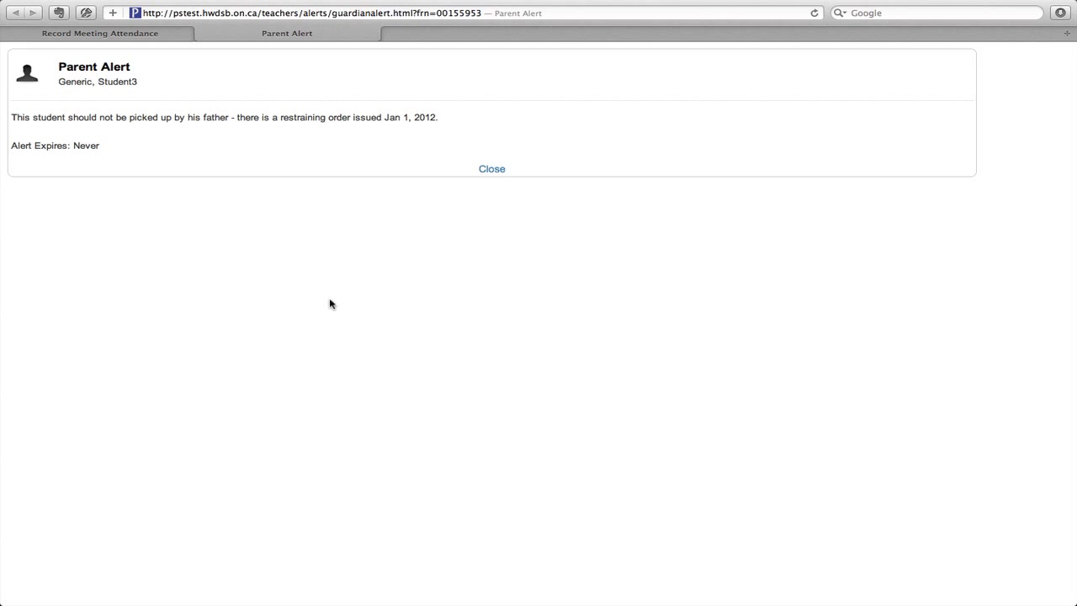
pyautogui.click(492, 170)
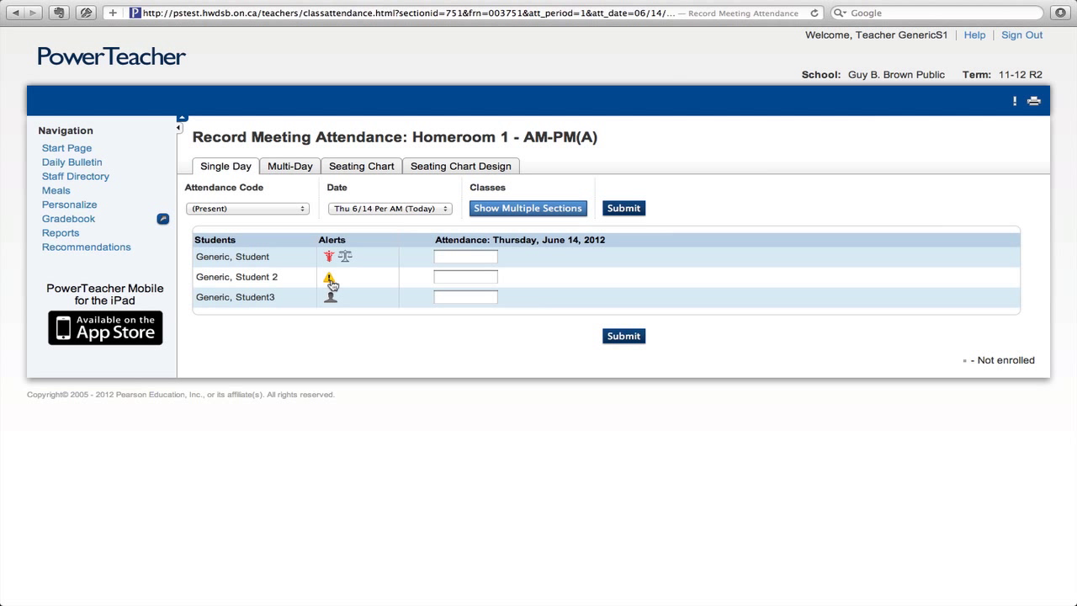
pyautogui.click(330, 281)
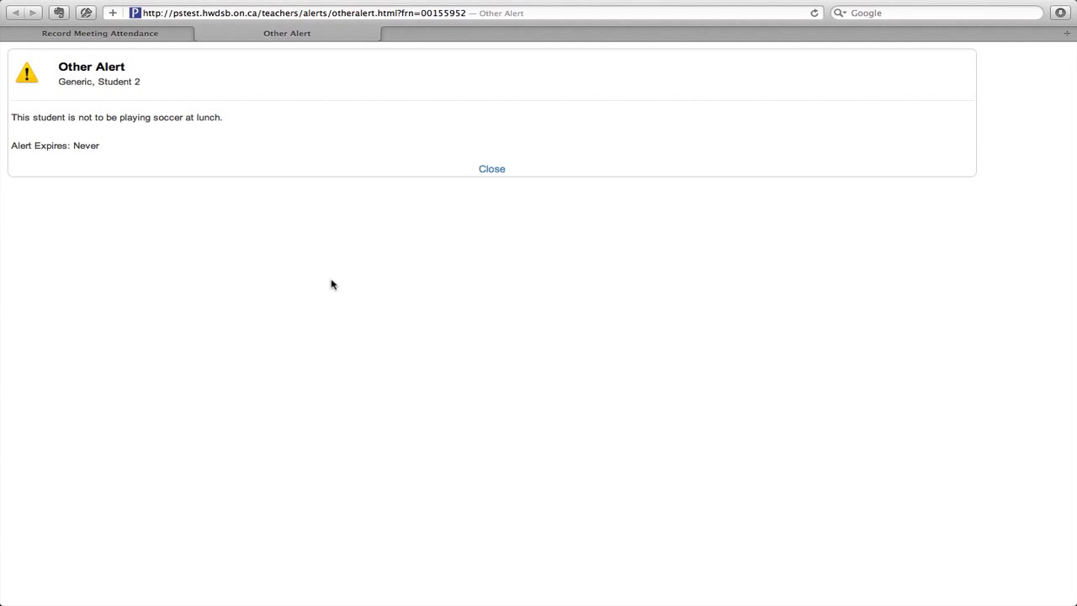
pyautogui.click(492, 169)
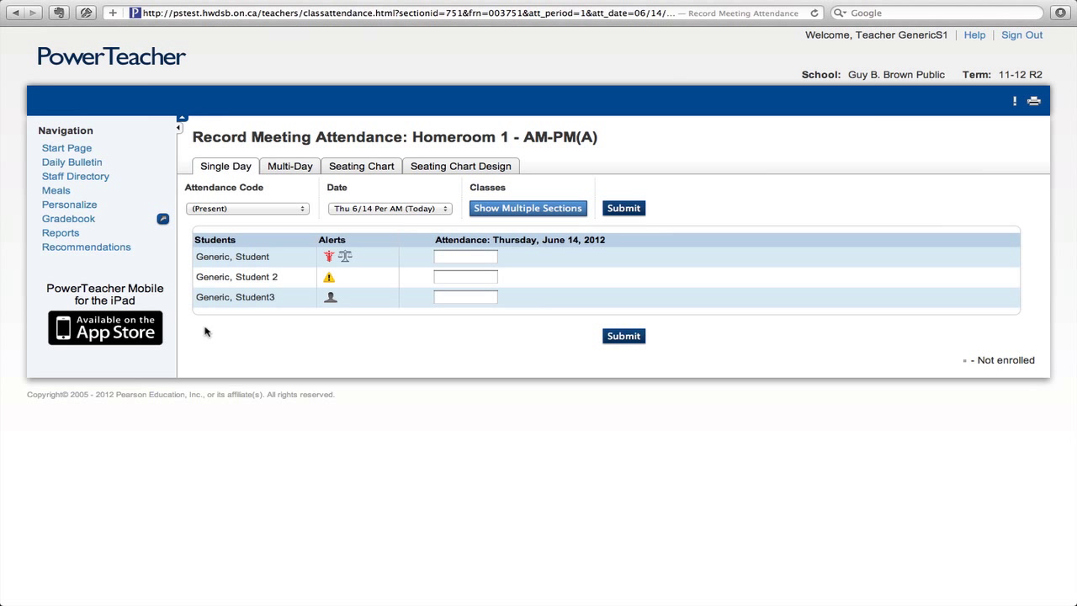
pyautogui.click(296, 210)
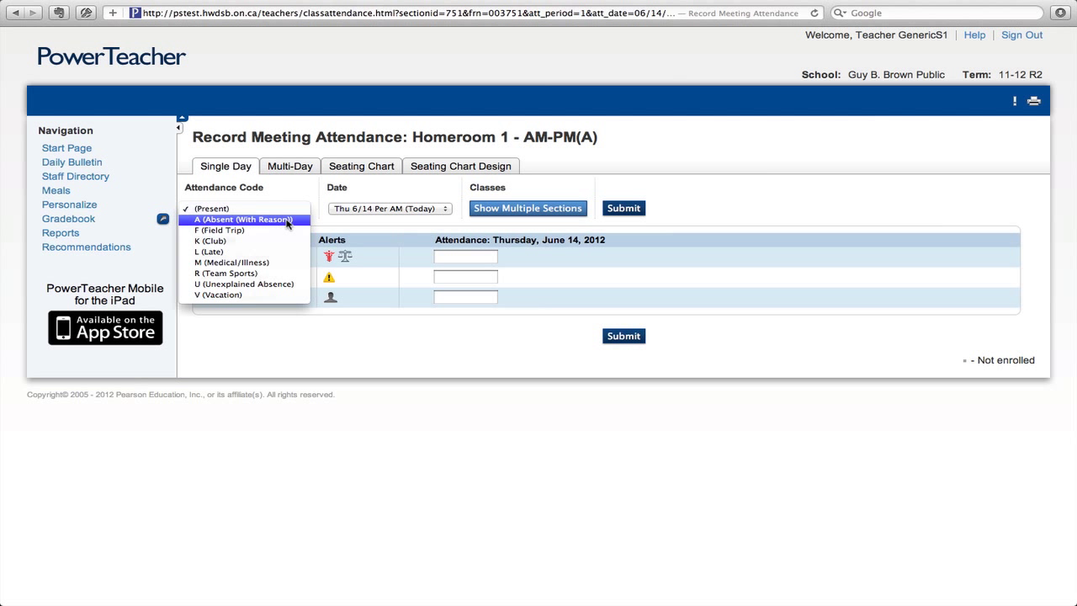
# Set the attendance code to A (Absent With Reason) and mark the first and third students
pyautogui.click(287, 220)
pyautogui.click(271, 209)
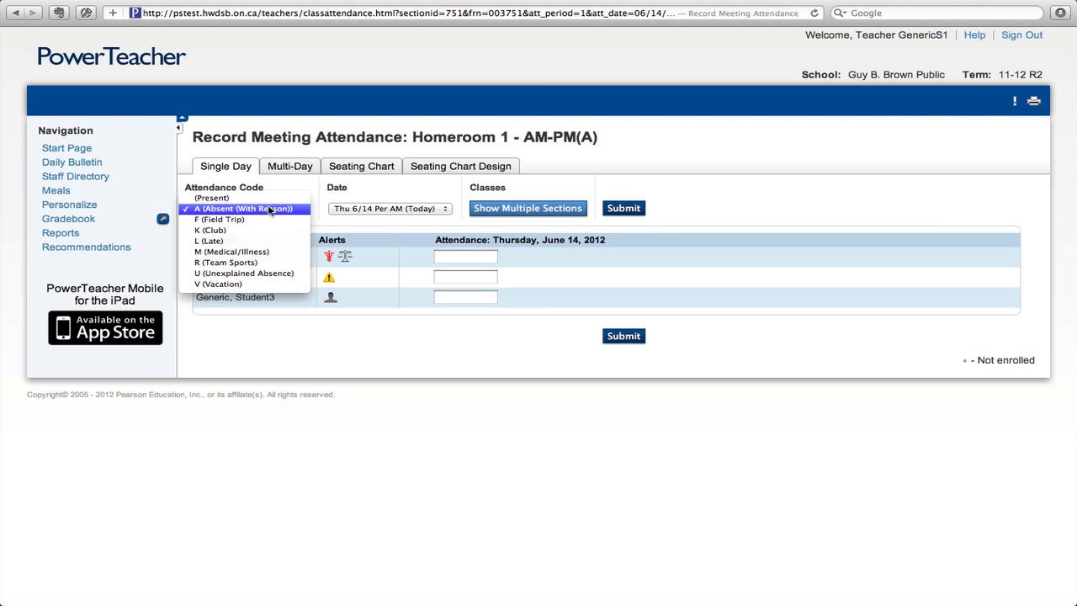
pyautogui.click(270, 210)
pyautogui.click(270, 210)
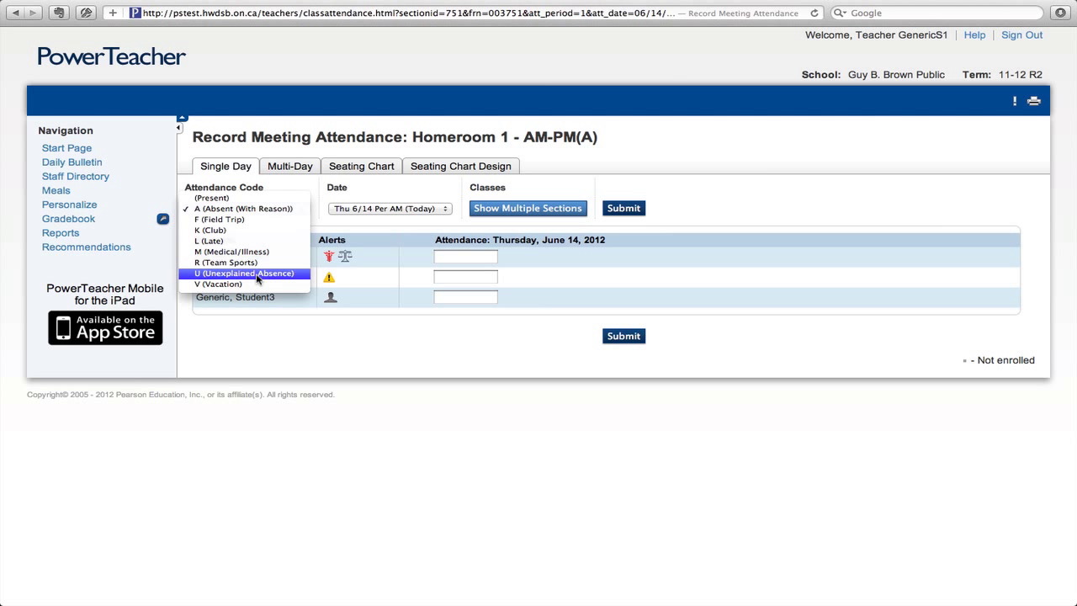
pyautogui.click(460, 323)
pyautogui.click(450, 256)
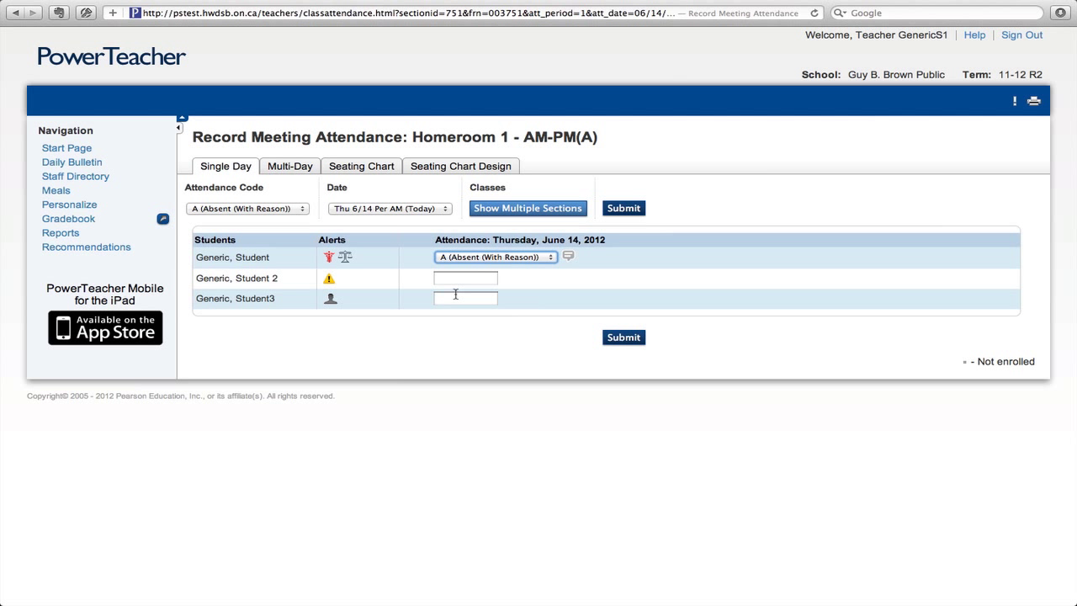
pyautogui.click(455, 296)
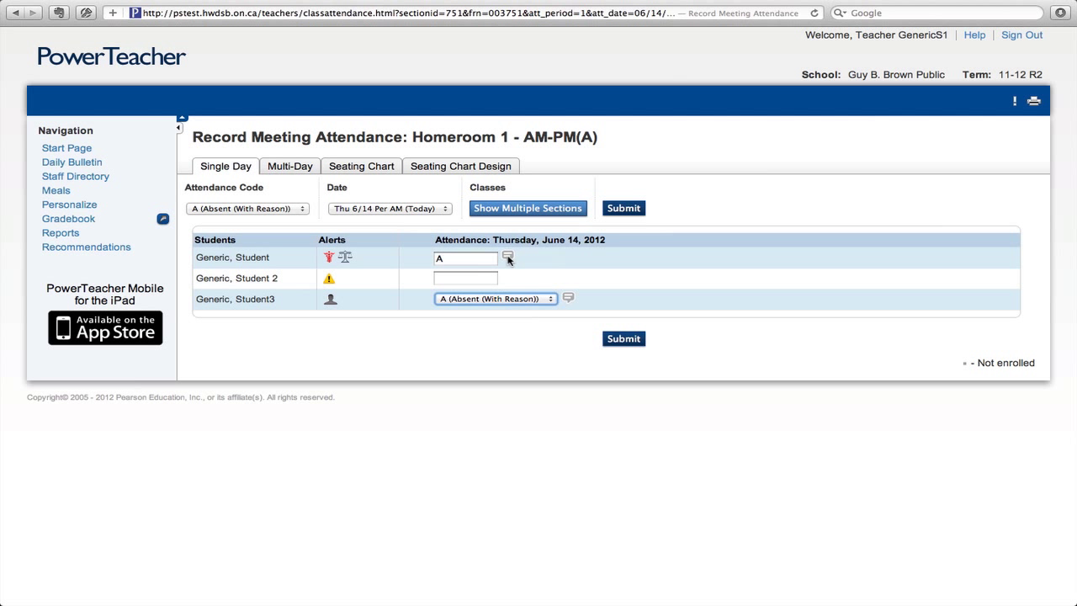
# Add the comment 'This student was attending a soccer tournament' to the first student's absence
pyautogui.click(508, 259)
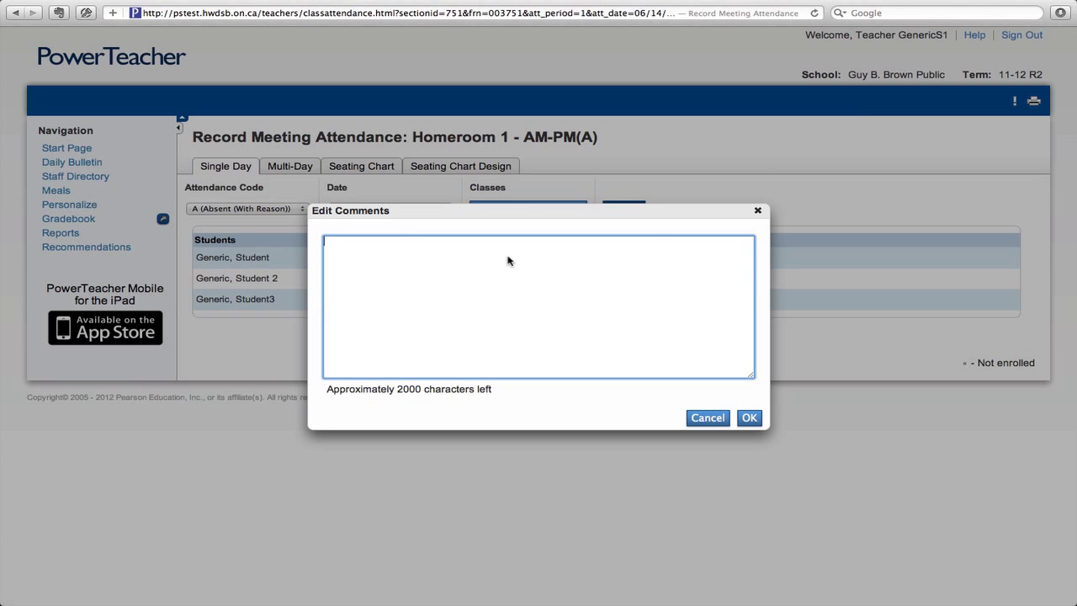
pyautogui.write('This student was atte')
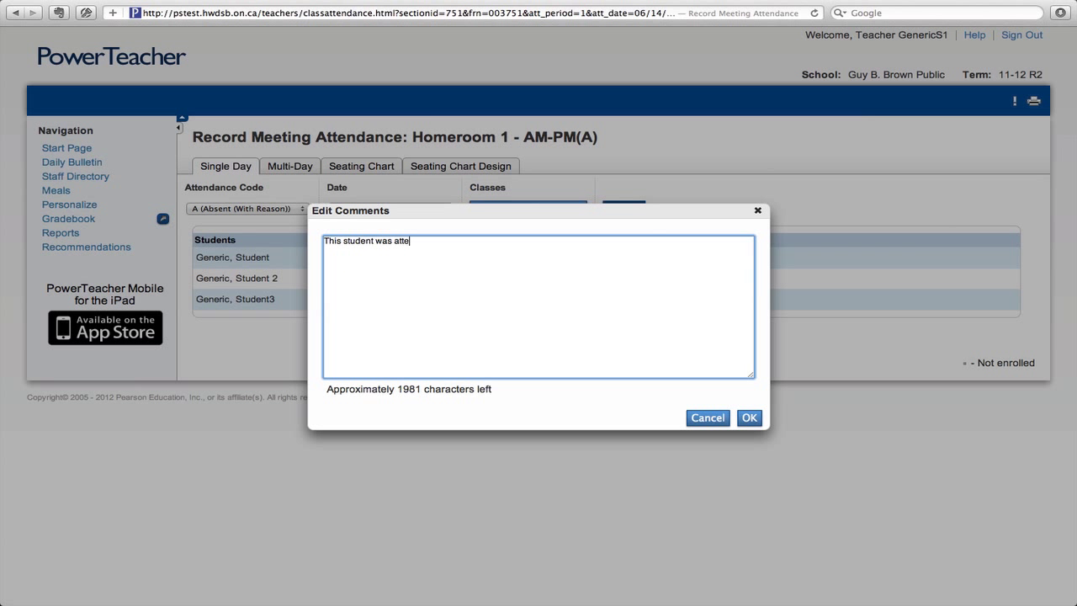
pyautogui.write('nding a soccu')
pyautogui.press('BackSpace')
pyautogui.write('er tournament')
pyautogui.click(754, 421)
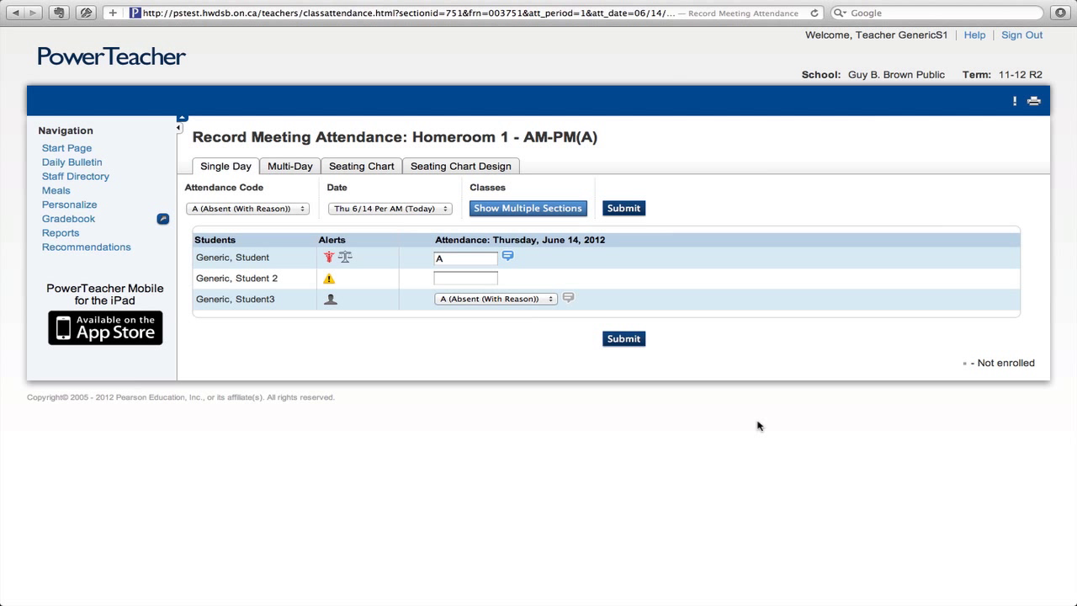
pyautogui.click(405, 214)
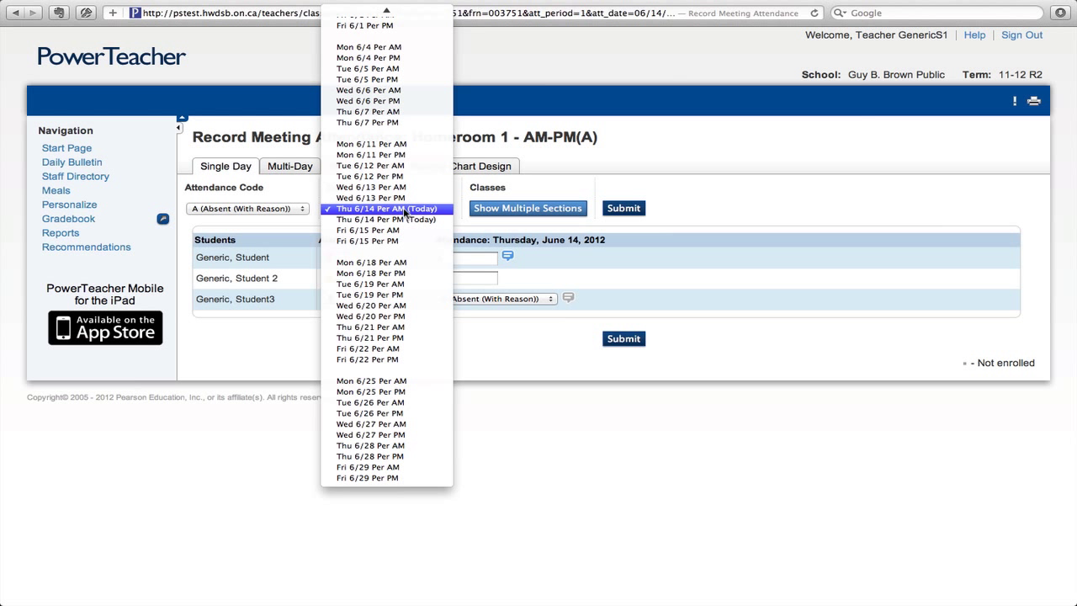
pyautogui.click(405, 209)
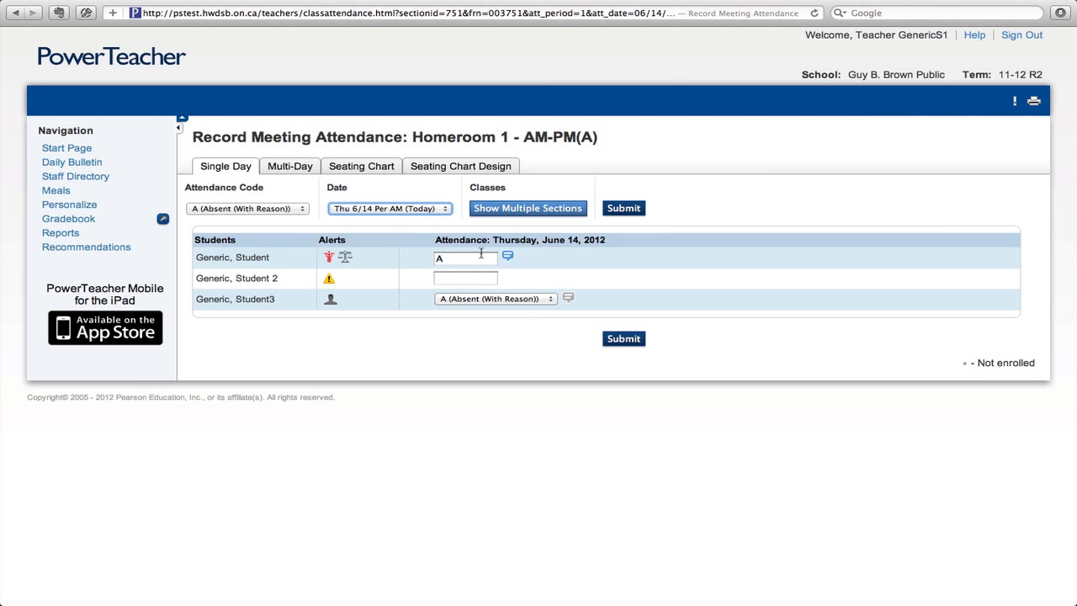
# Mark the second student Present then M, and the third student M (Medical/Illness)
pyautogui.click(286, 209)
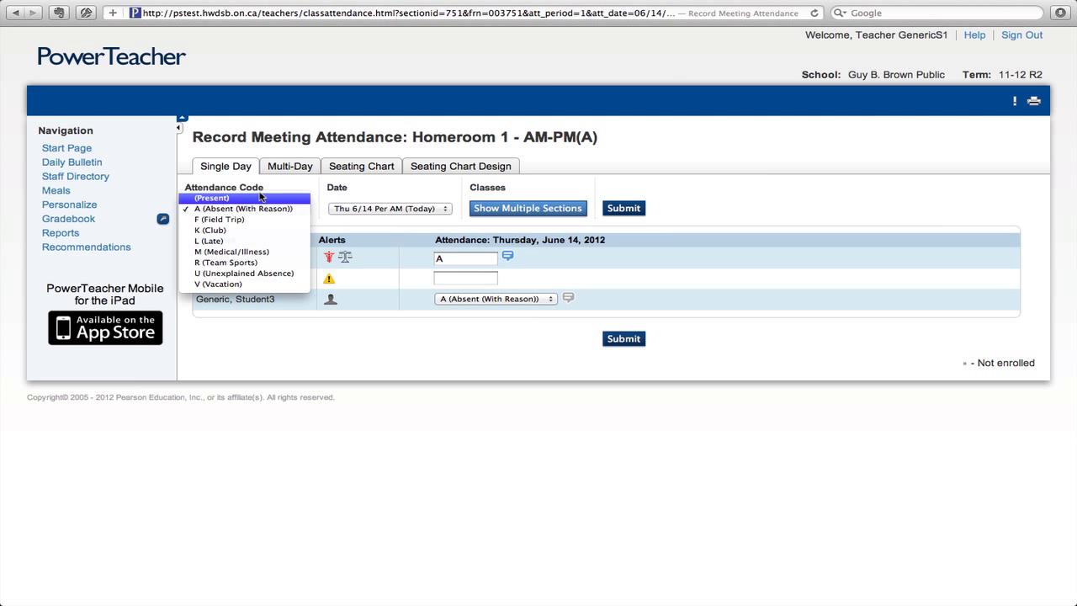
pyautogui.click(261, 197)
pyautogui.click(475, 278)
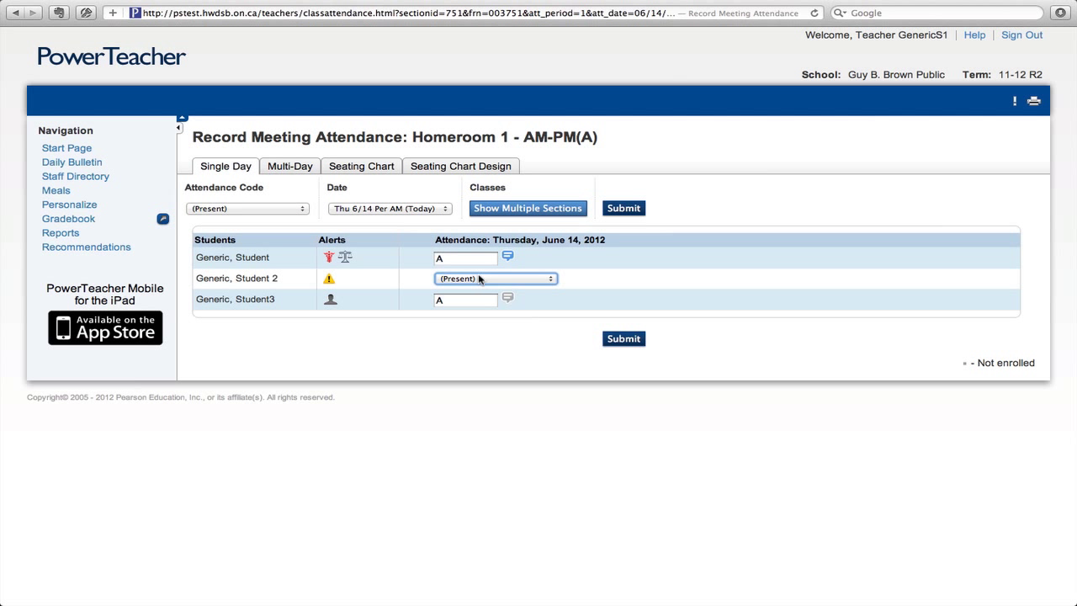
pyautogui.click(552, 279)
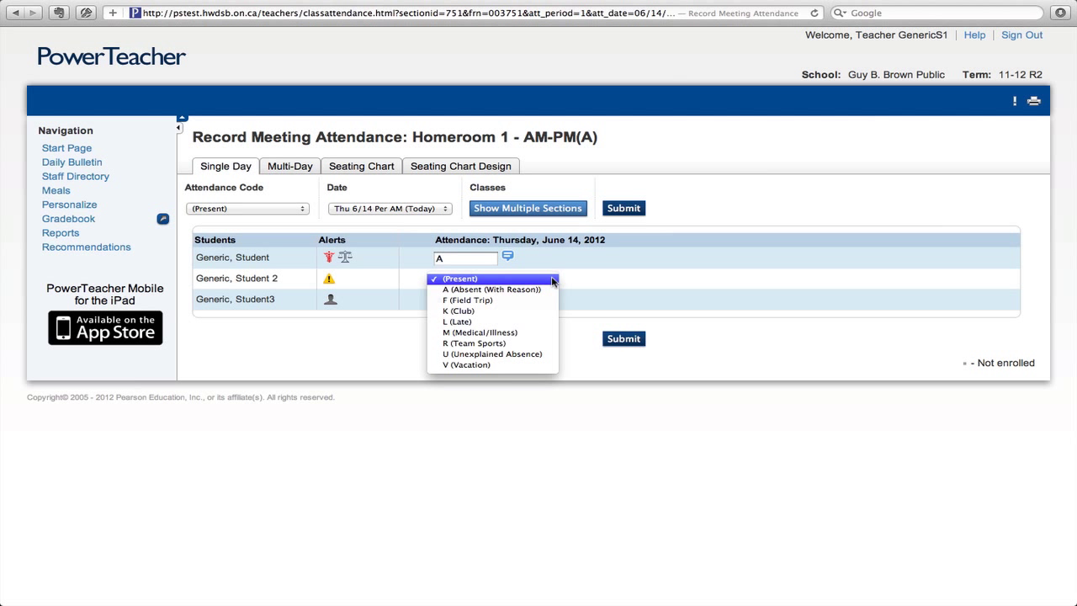
pyautogui.click(510, 333)
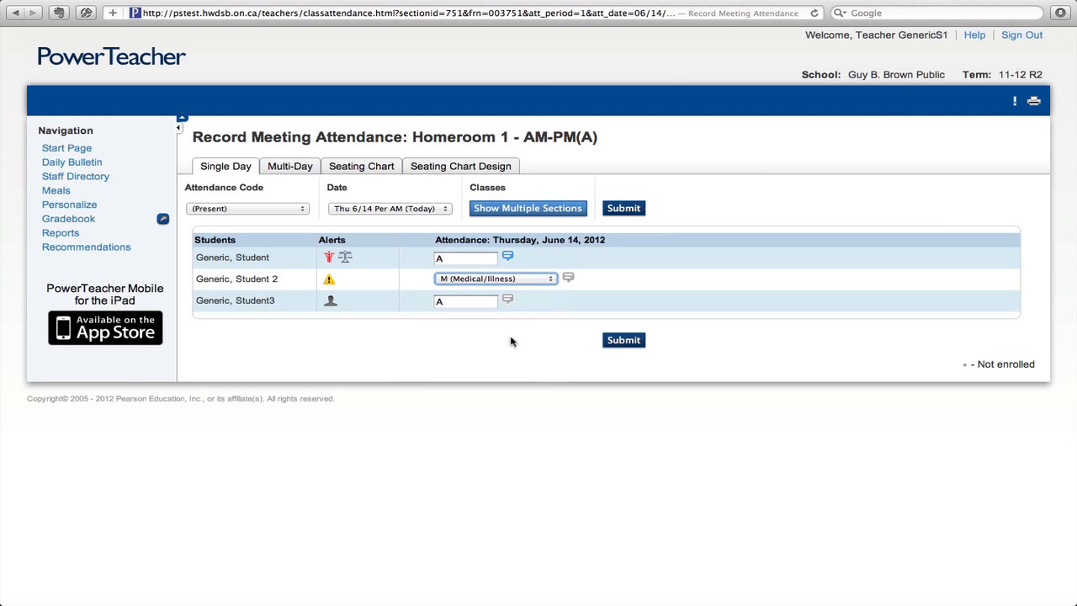
pyautogui.click(268, 209)
pyautogui.click(248, 261)
pyautogui.click(467, 301)
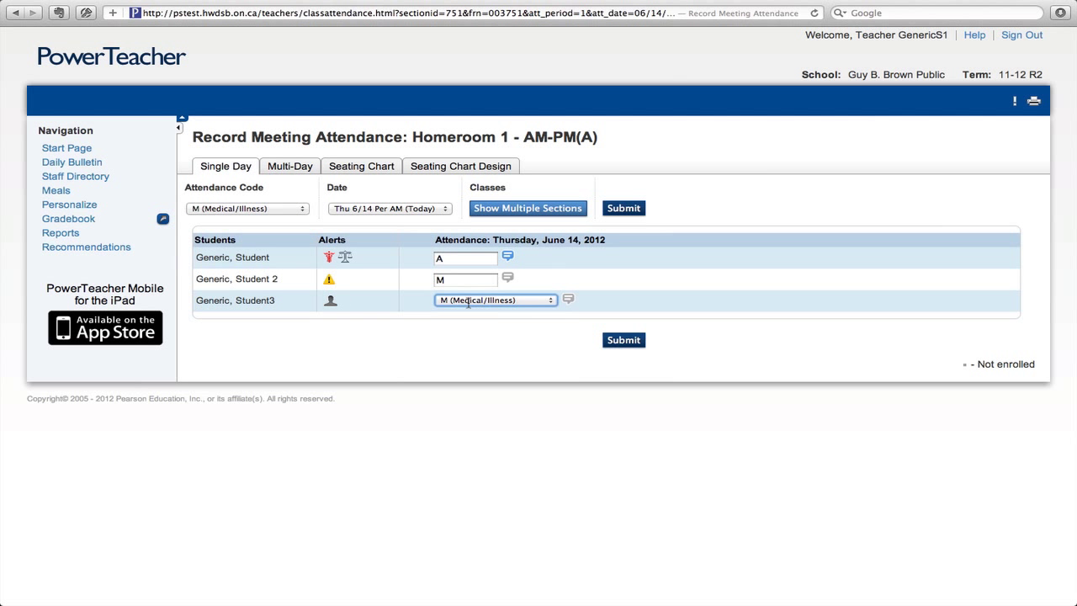
# Set the first and second students back to Present and submit the single-day attendance
pyautogui.click(468, 260)
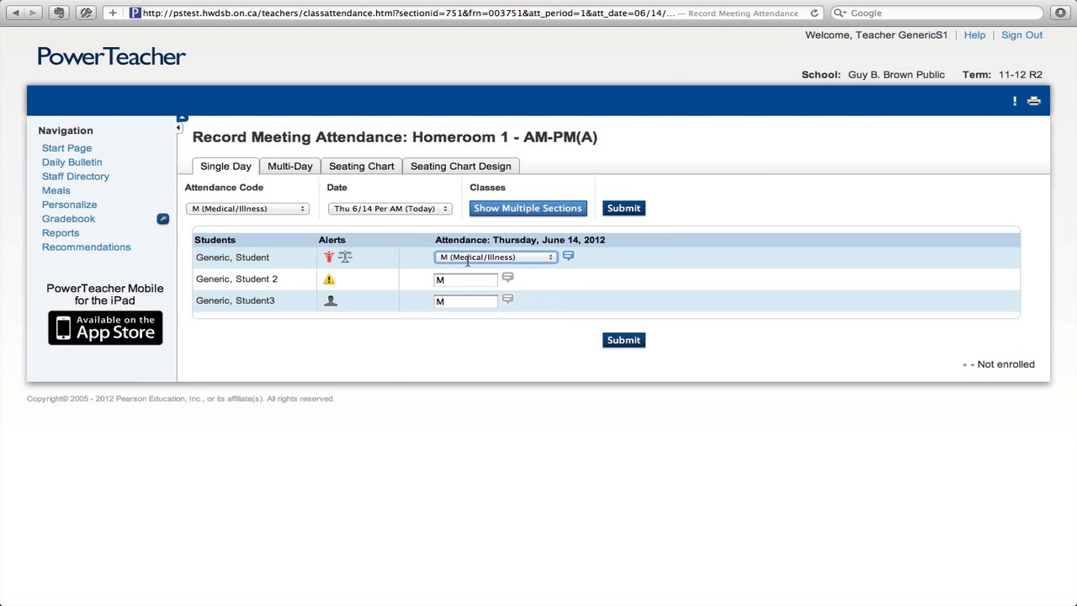
pyautogui.click(519, 260)
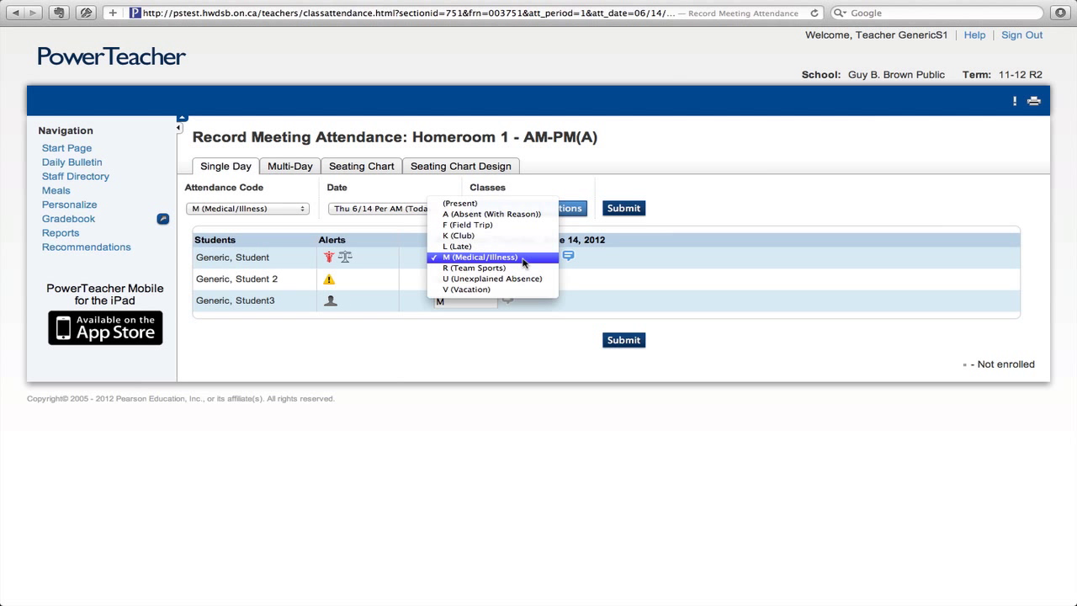
pyautogui.click(486, 204)
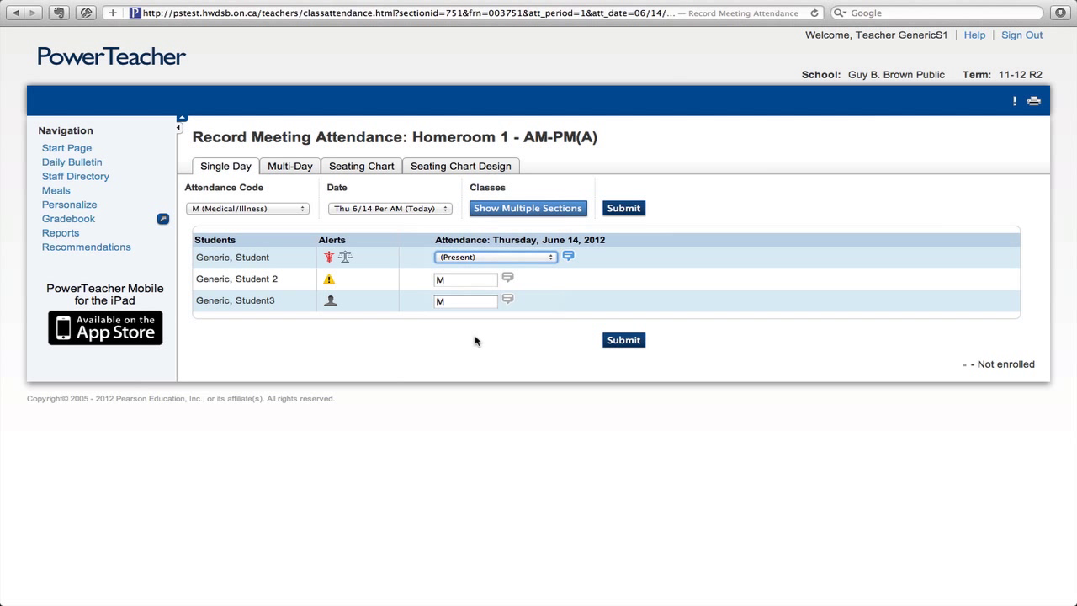
pyautogui.click(488, 281)
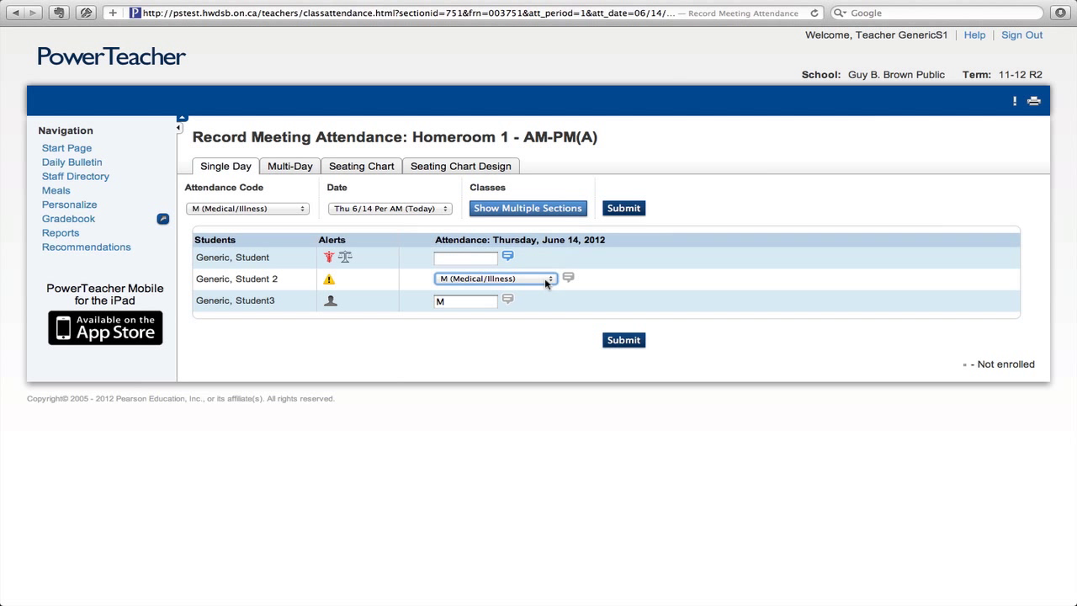
pyautogui.click(546, 279)
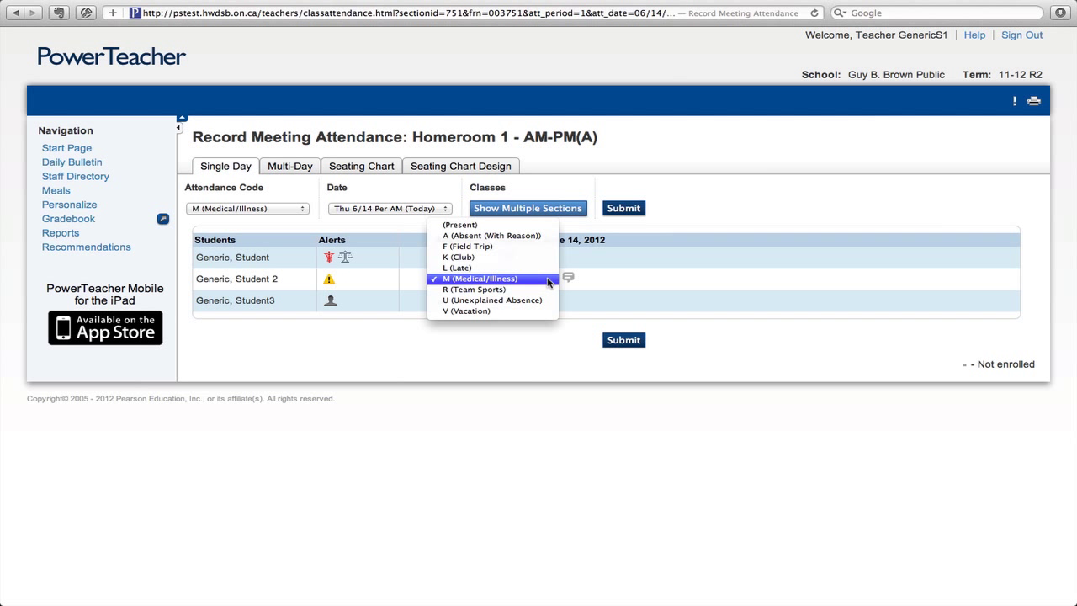
pyautogui.click(488, 225)
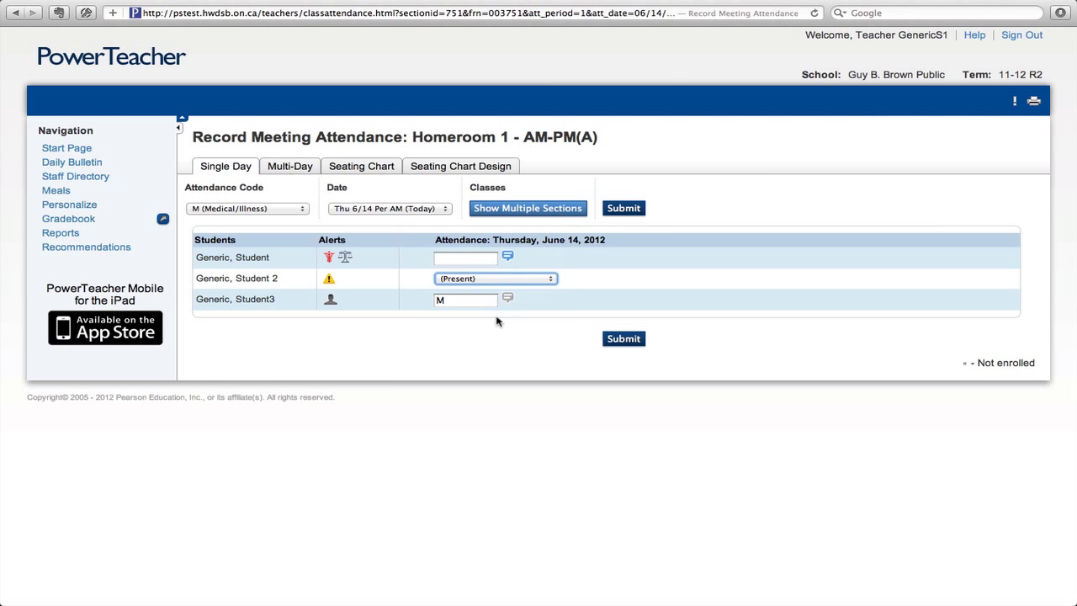
pyautogui.click(496, 321)
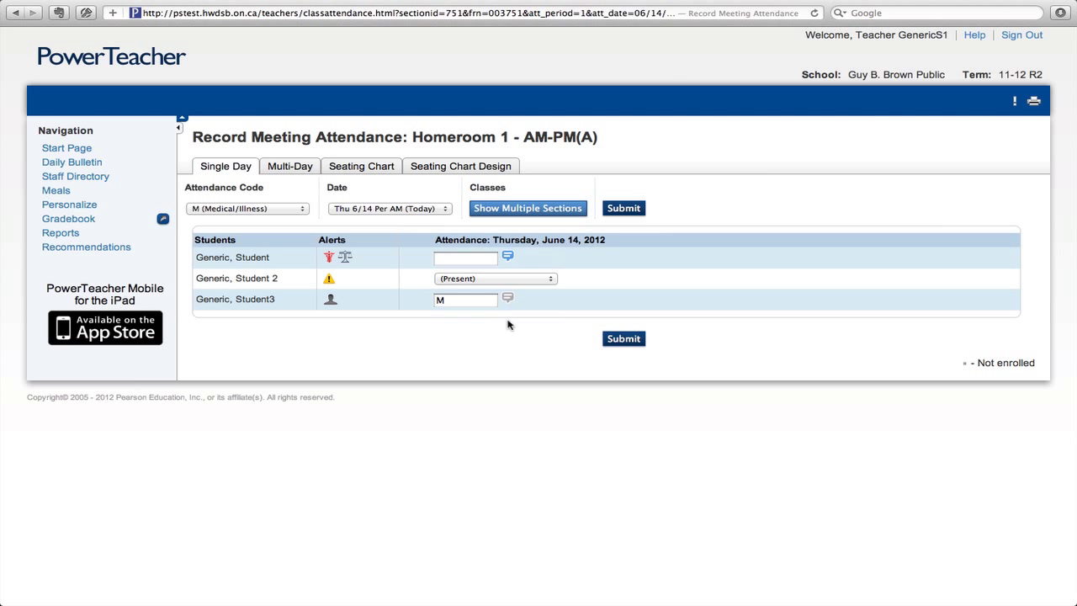
pyautogui.click(624, 339)
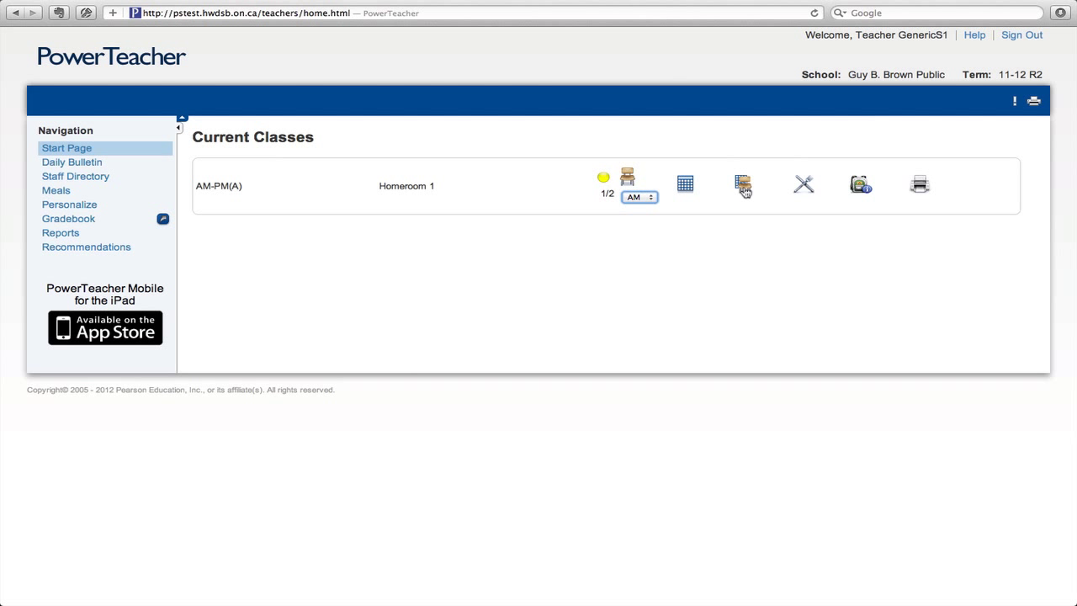
# Open Homeroom 1's seating chart and switch it to the PPM period
pyautogui.click(744, 185)
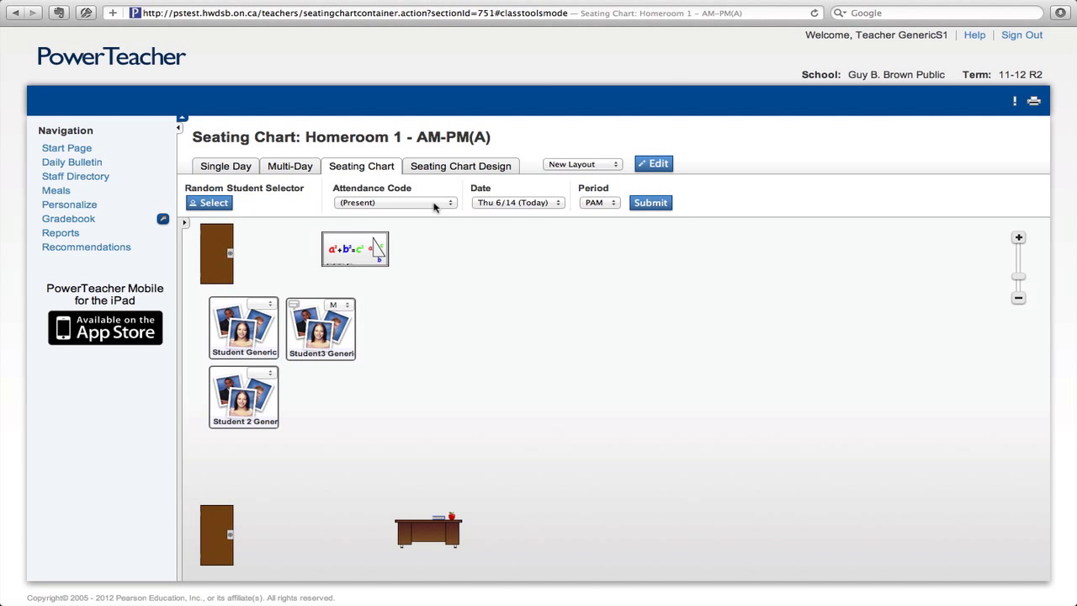
pyautogui.click(609, 204)
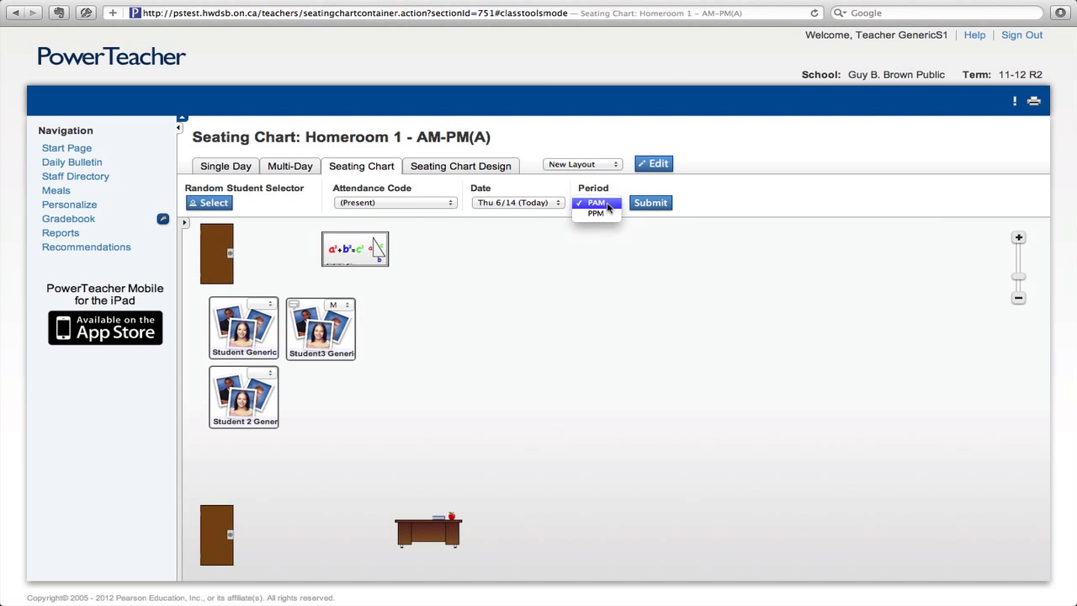
pyautogui.click(606, 214)
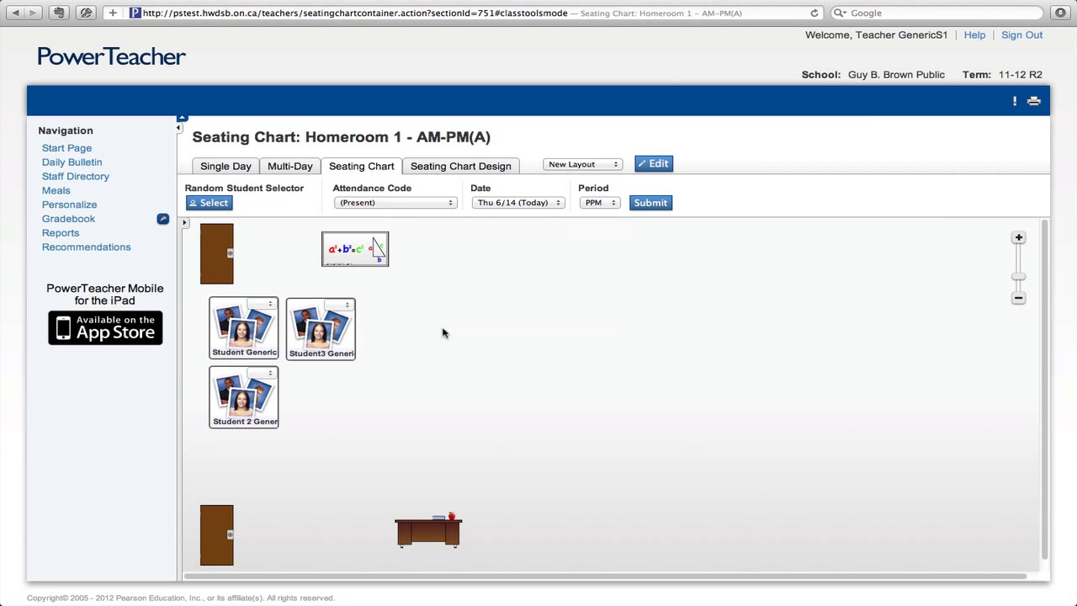
# Mark the first student M and the second student L (Late), then submit
pyautogui.click(271, 307)
pyautogui.click(264, 358)
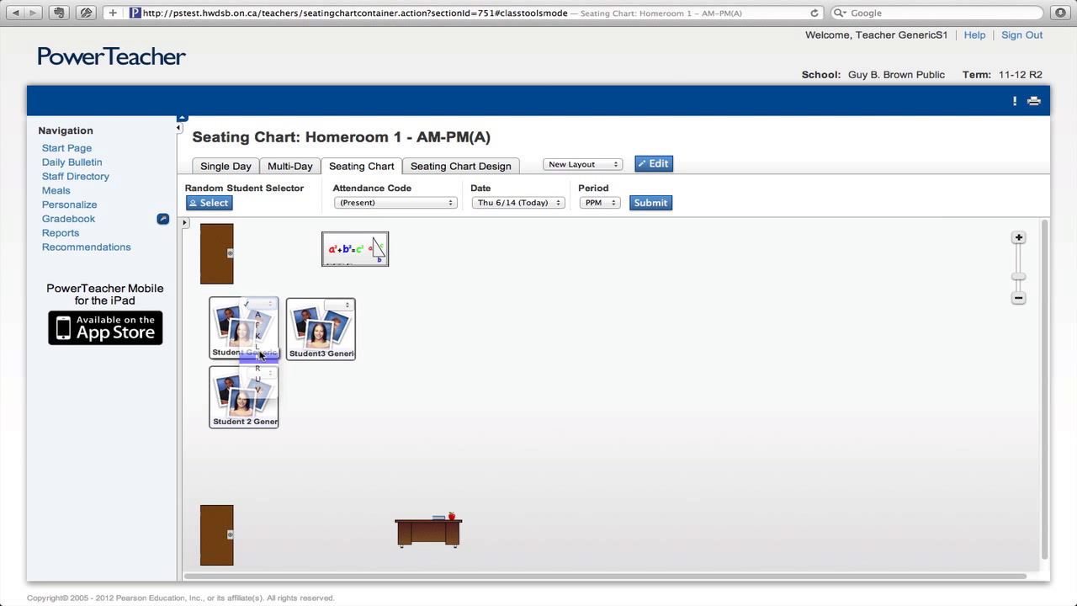
pyautogui.click(271, 372)
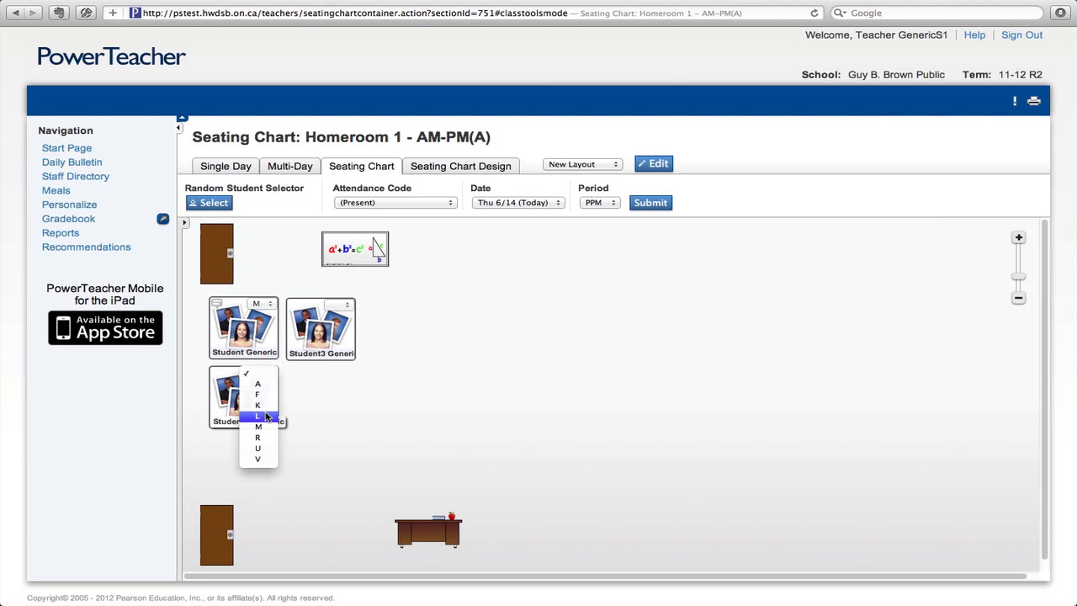
pyautogui.click(262, 413)
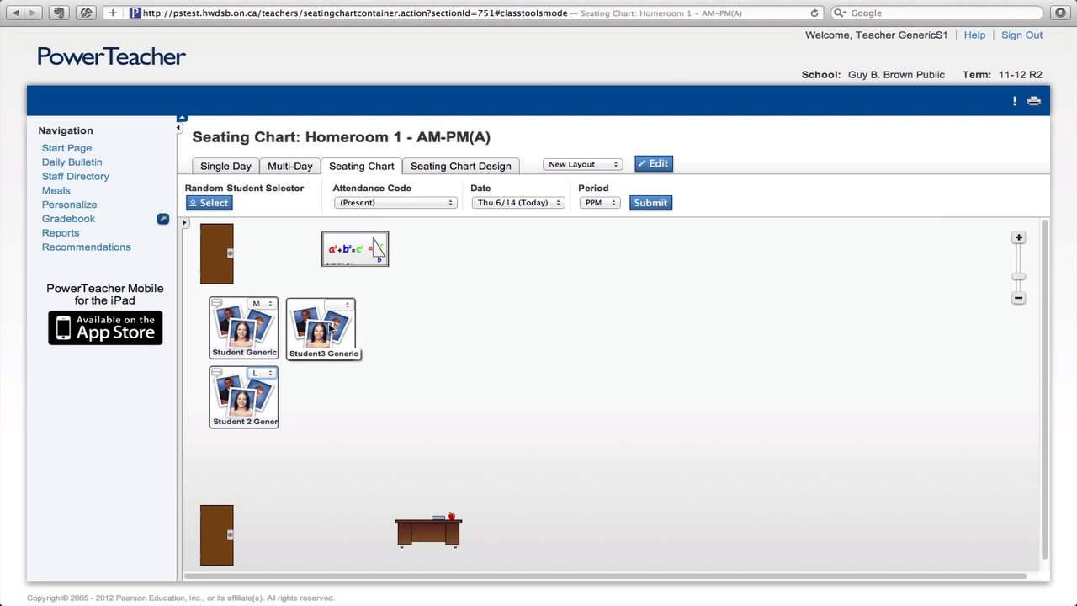
pyautogui.click(656, 205)
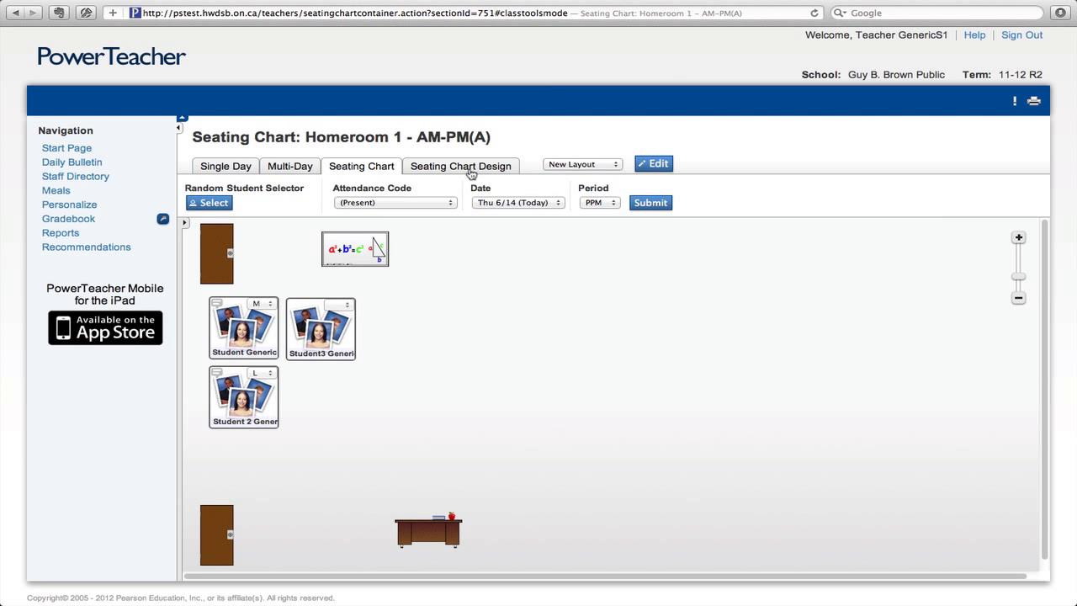
# Save the seating chart, return to Current Classes, and open Homeroom 1's multi-day grid
pyautogui.click(645, 207)
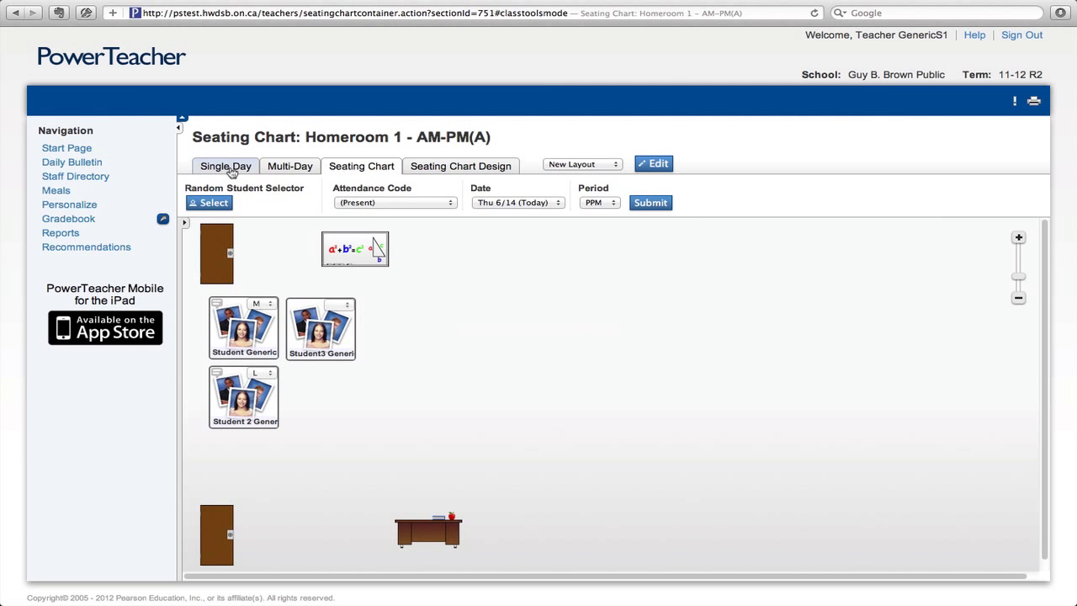
pyautogui.click(105, 152)
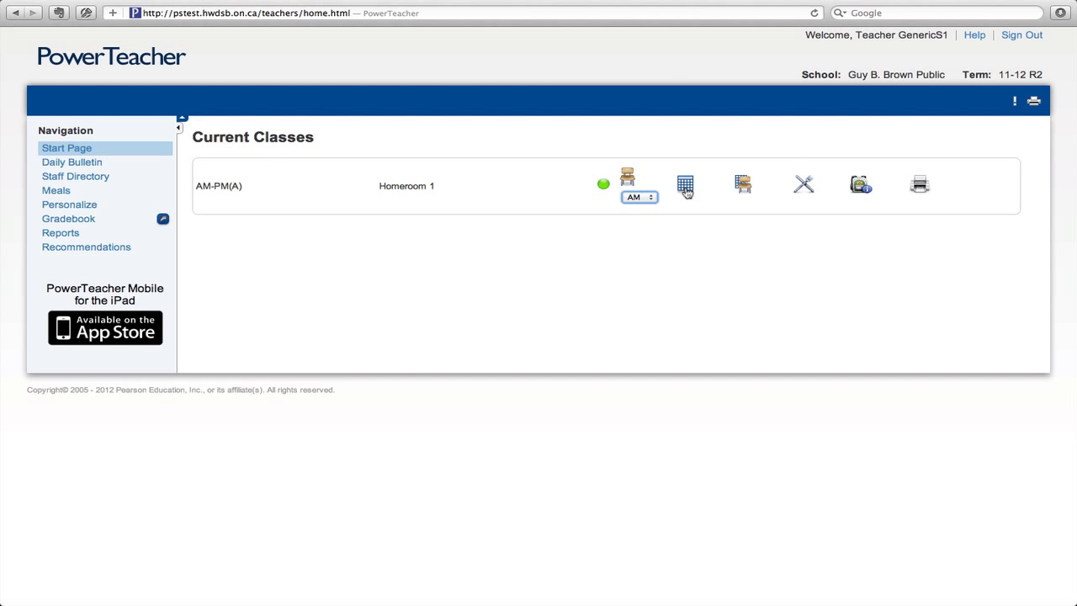
pyautogui.click(686, 190)
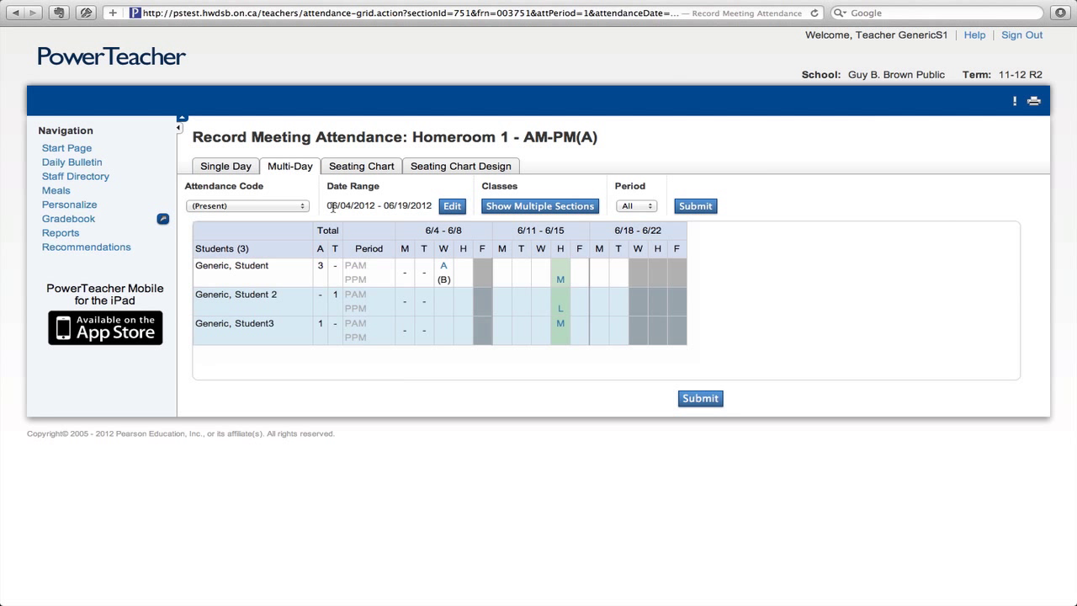
# Choose F (Field Trip) and mark the third student for 6/11 through 6/13
pyautogui.click(276, 208)
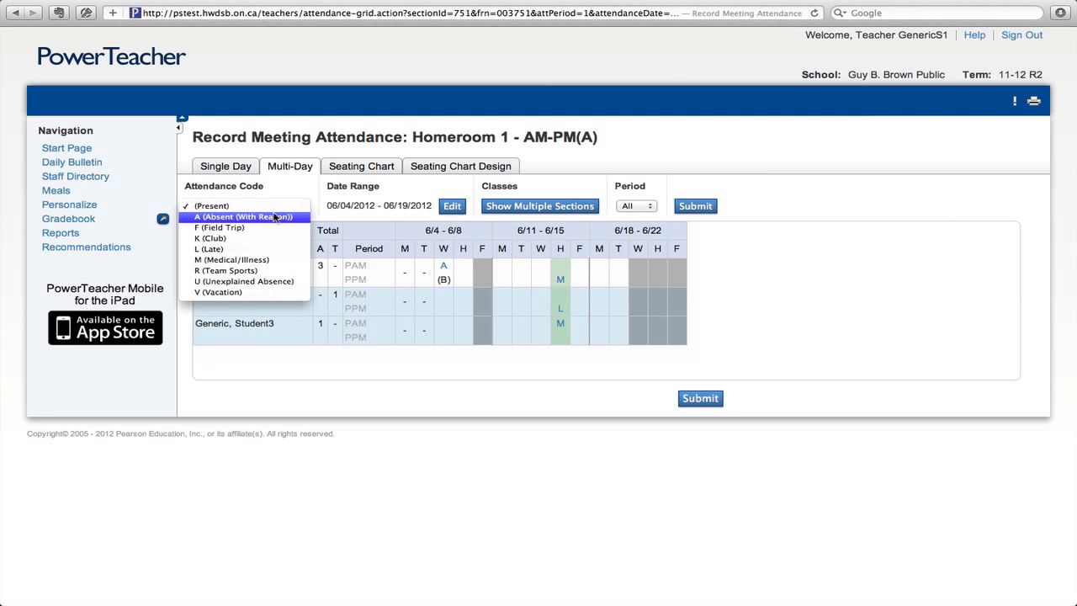
pyautogui.click(276, 228)
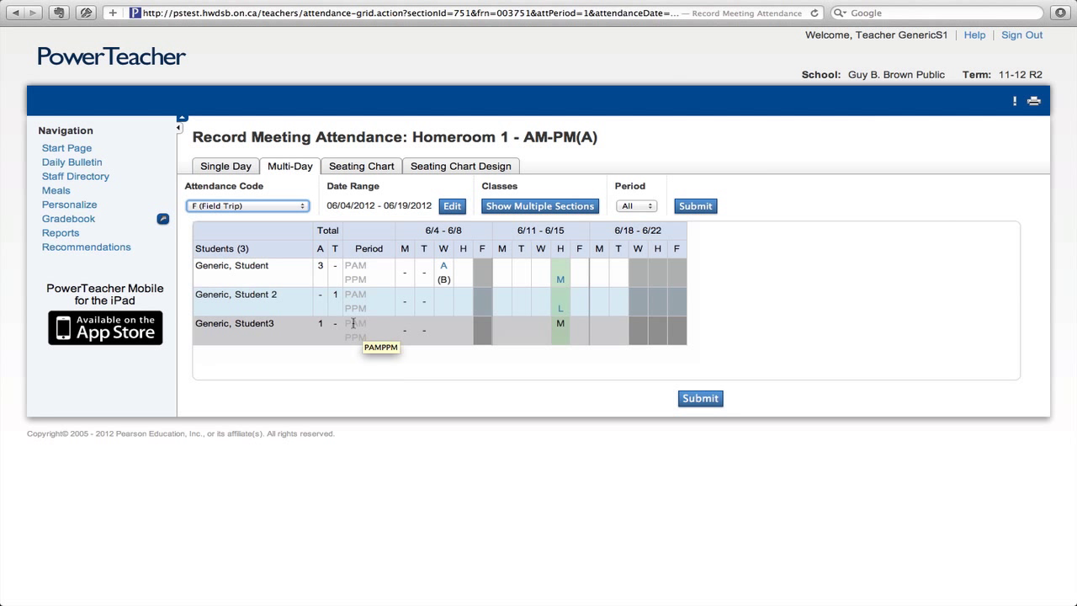
pyautogui.click(501, 321)
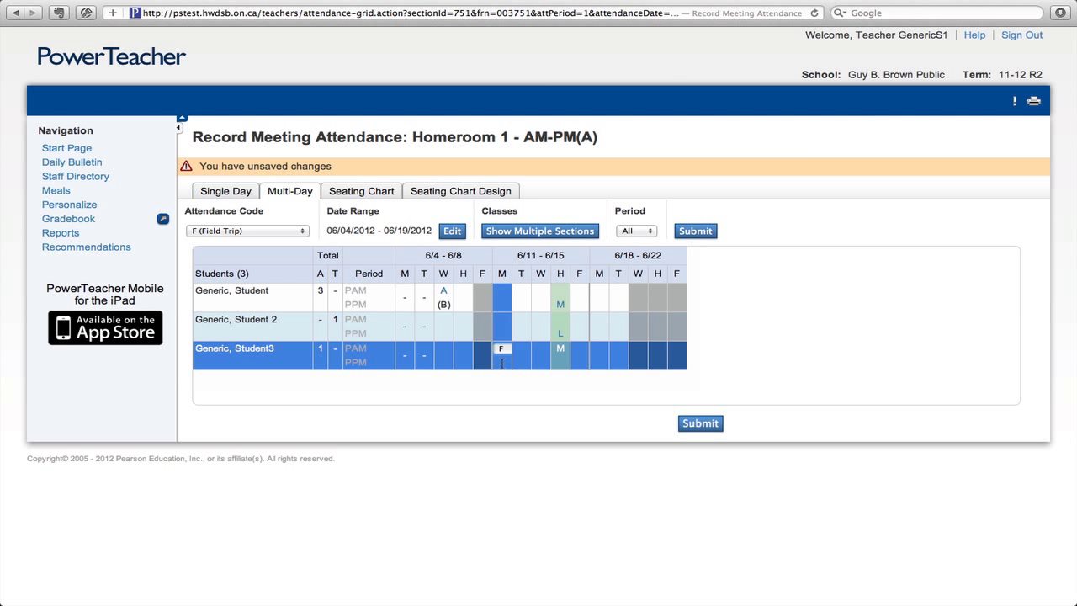
pyautogui.click(502, 364)
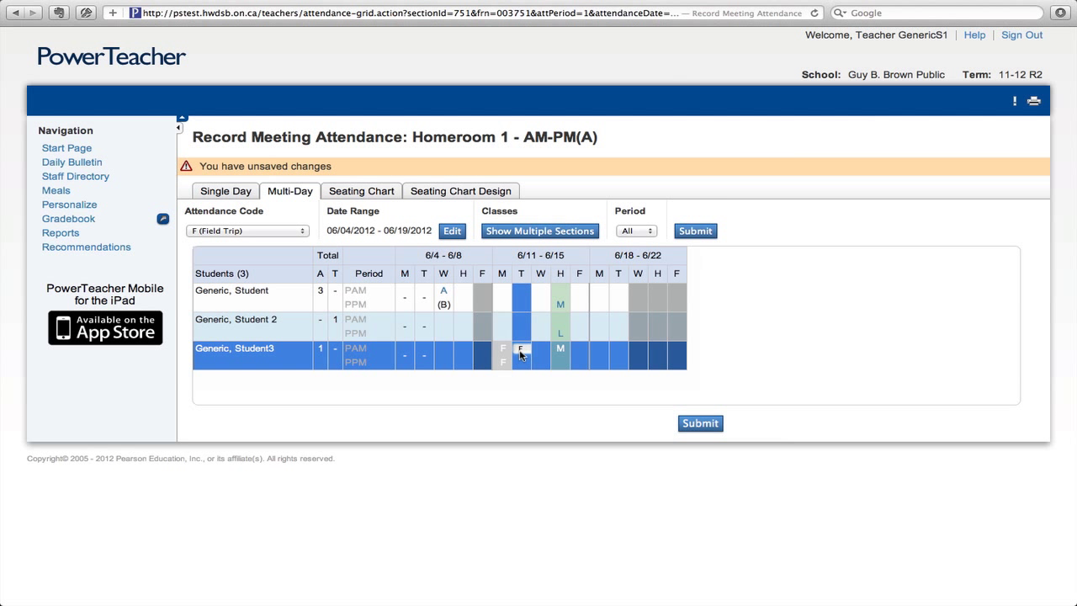
pyautogui.click(521, 352)
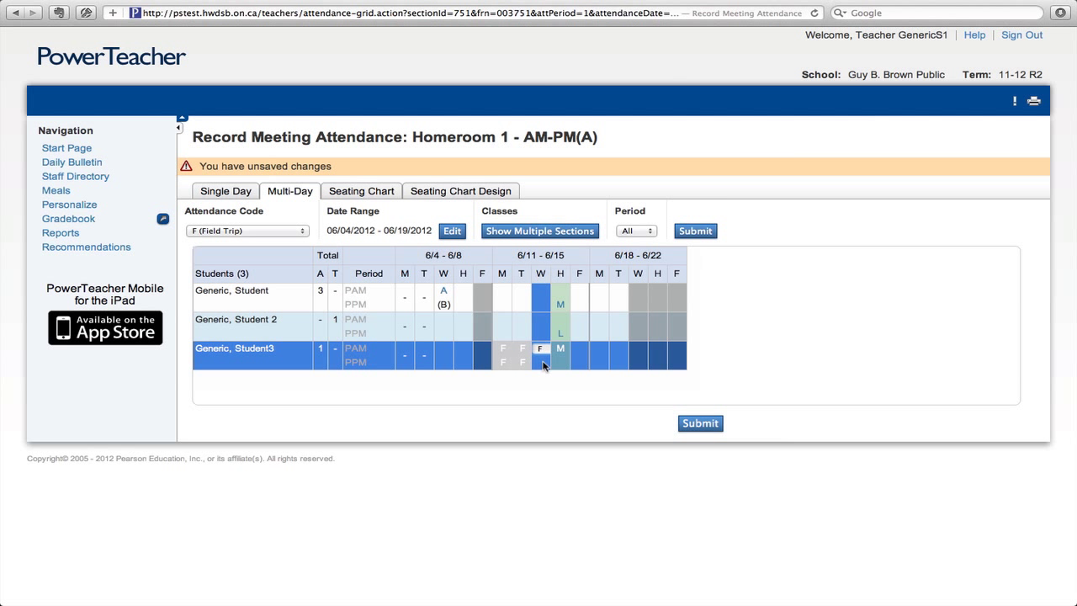
pyautogui.click(545, 353)
pyautogui.click(559, 362)
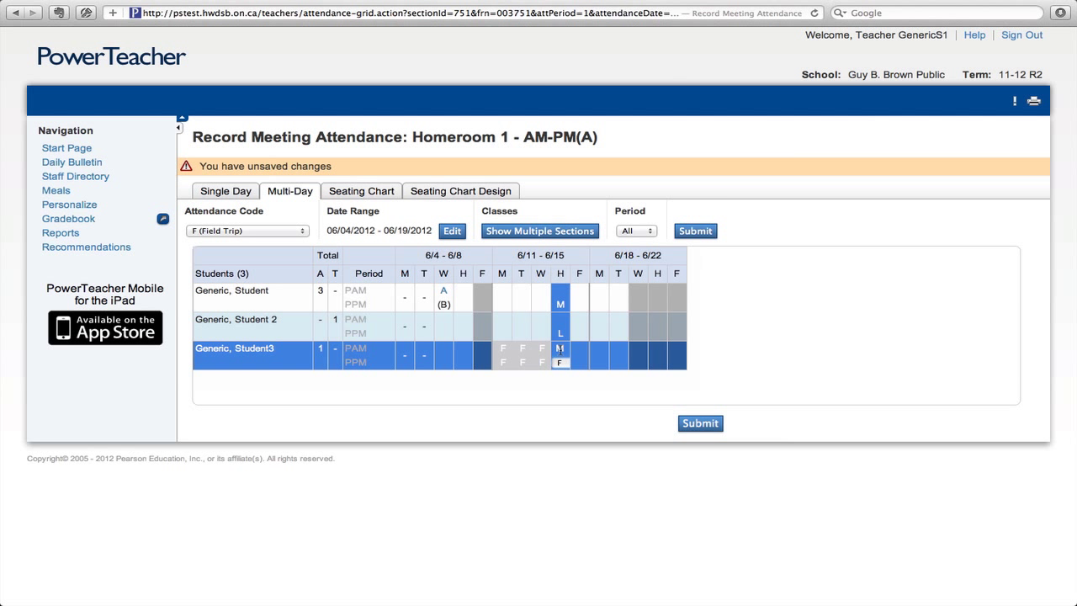
# Mark the third student F for 6/14 through 6/19, replacing 6/14's M, and submit
pyautogui.moveTo(560, 350)
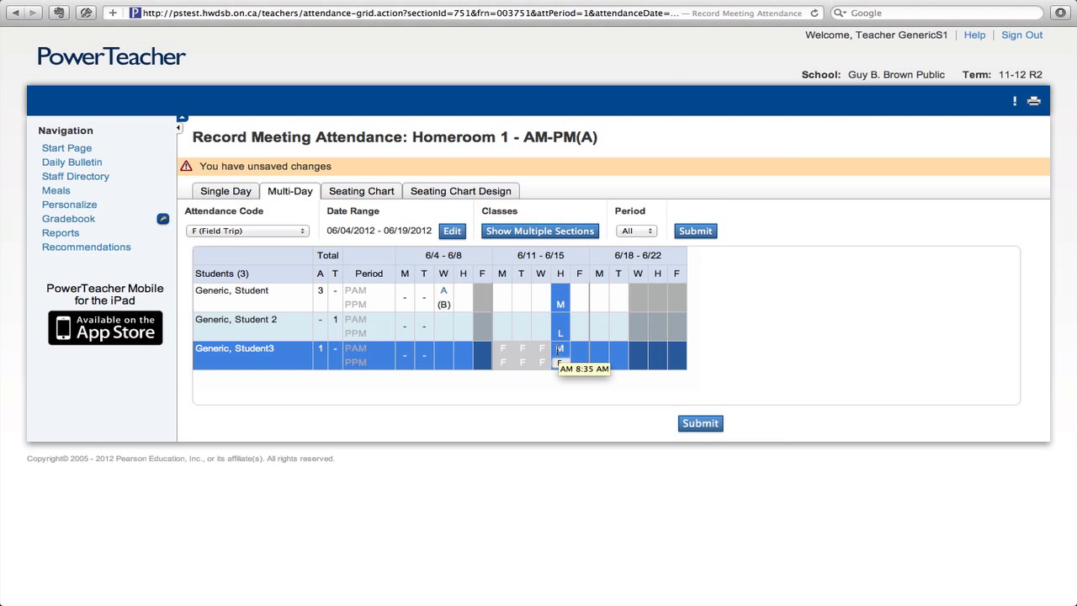
pyautogui.click(560, 349)
pyautogui.click(583, 363)
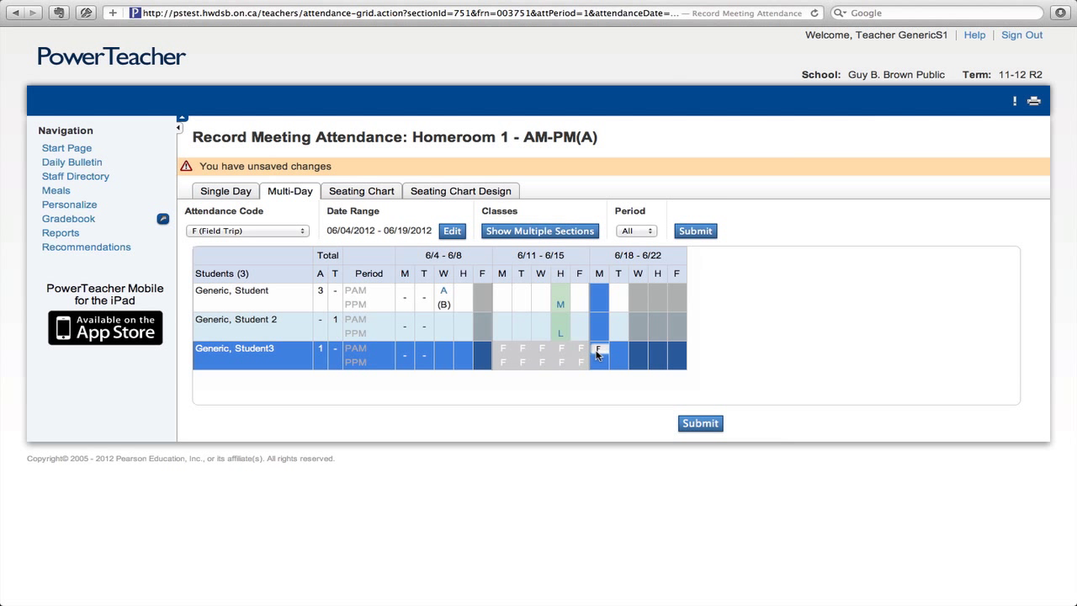
pyautogui.click(598, 360)
pyautogui.click(611, 353)
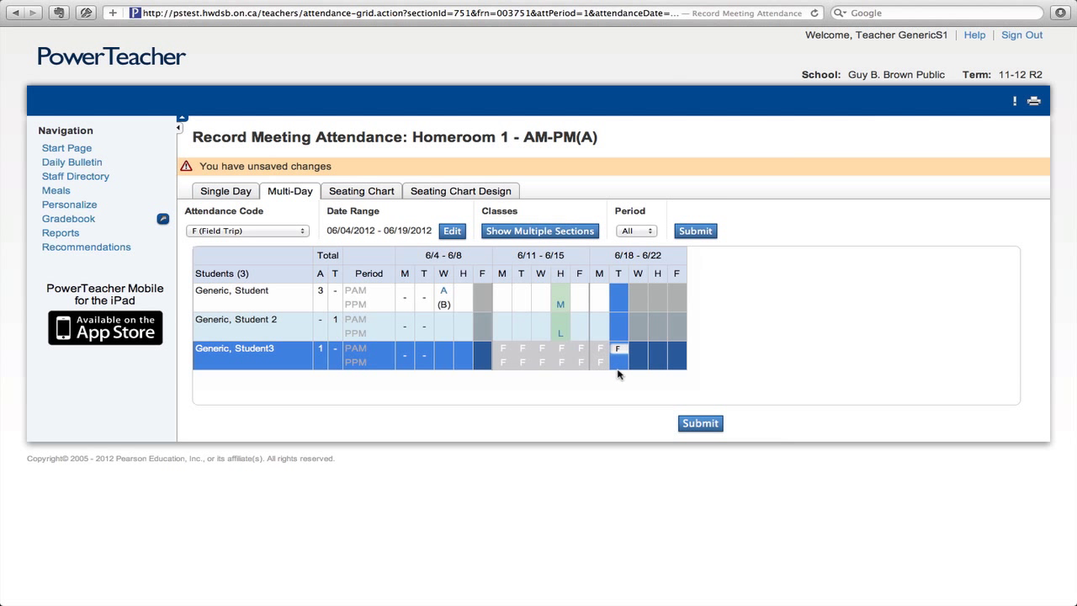
pyautogui.click(620, 363)
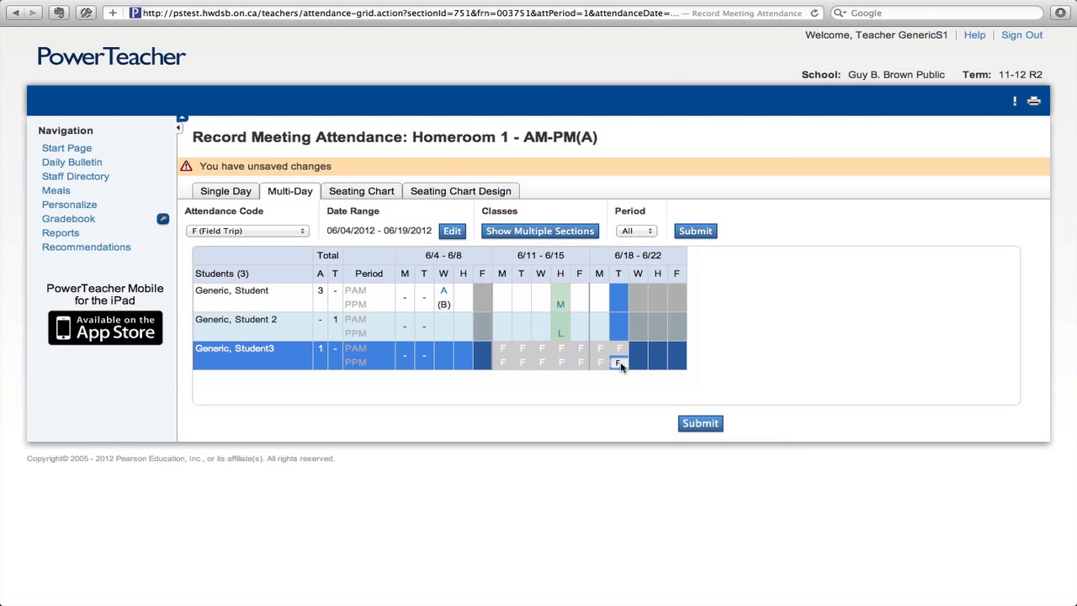
pyautogui.click(701, 424)
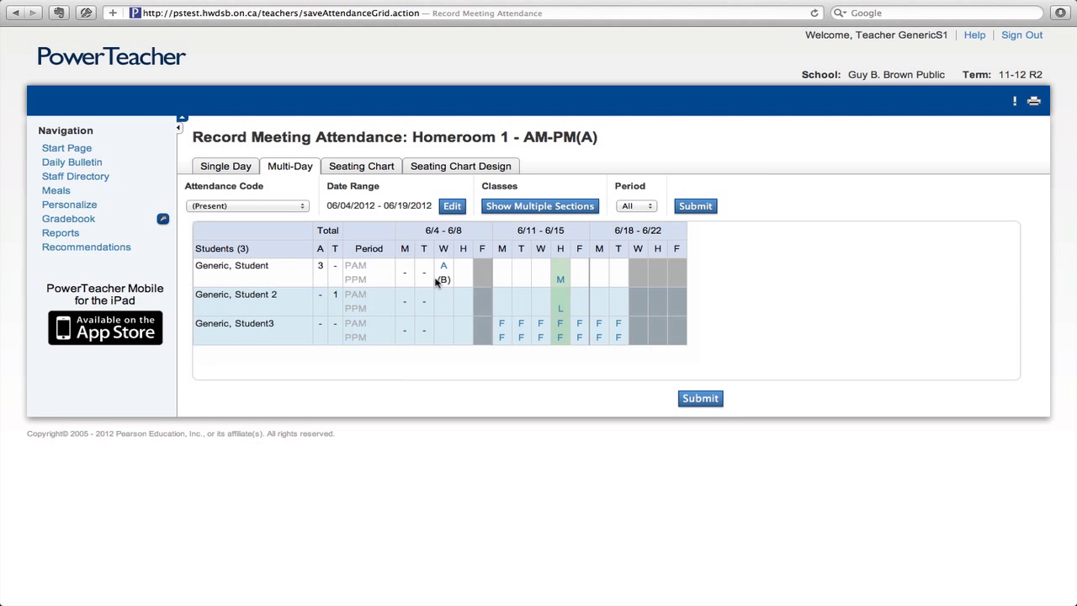
# Clear the third student's AM and PM marks for 6/18 and 6/19, then resubmit
pyautogui.click(438, 281)
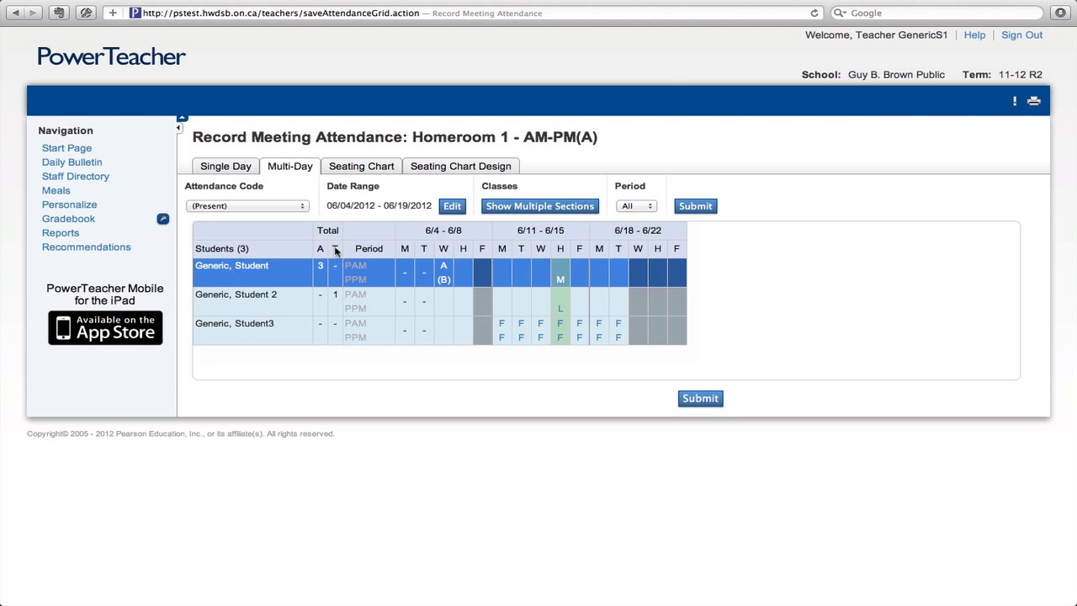
pyautogui.click(612, 323)
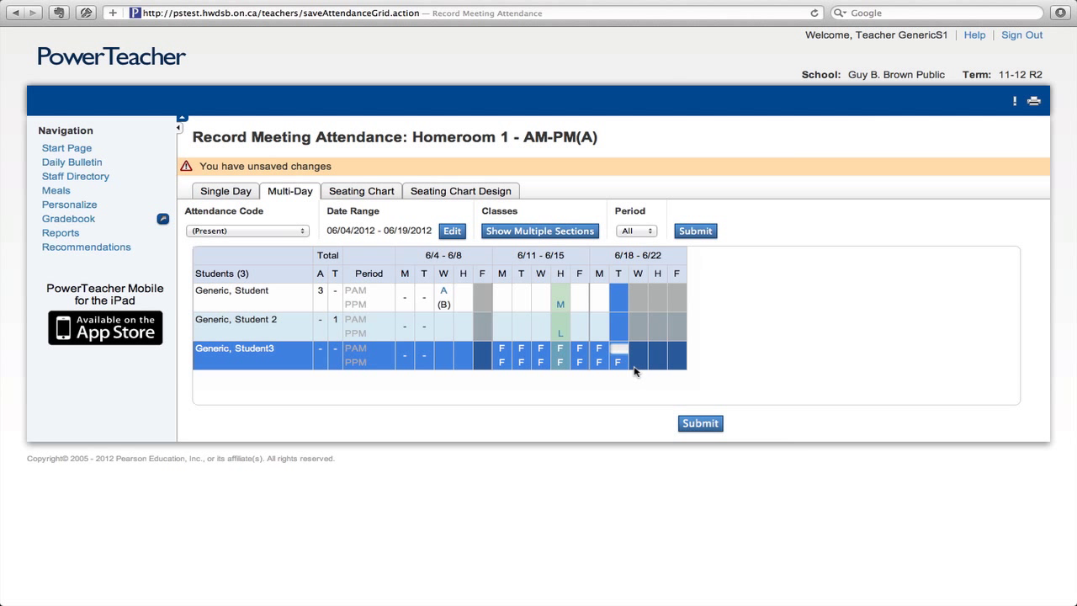
pyautogui.click(620, 363)
pyautogui.click(598, 358)
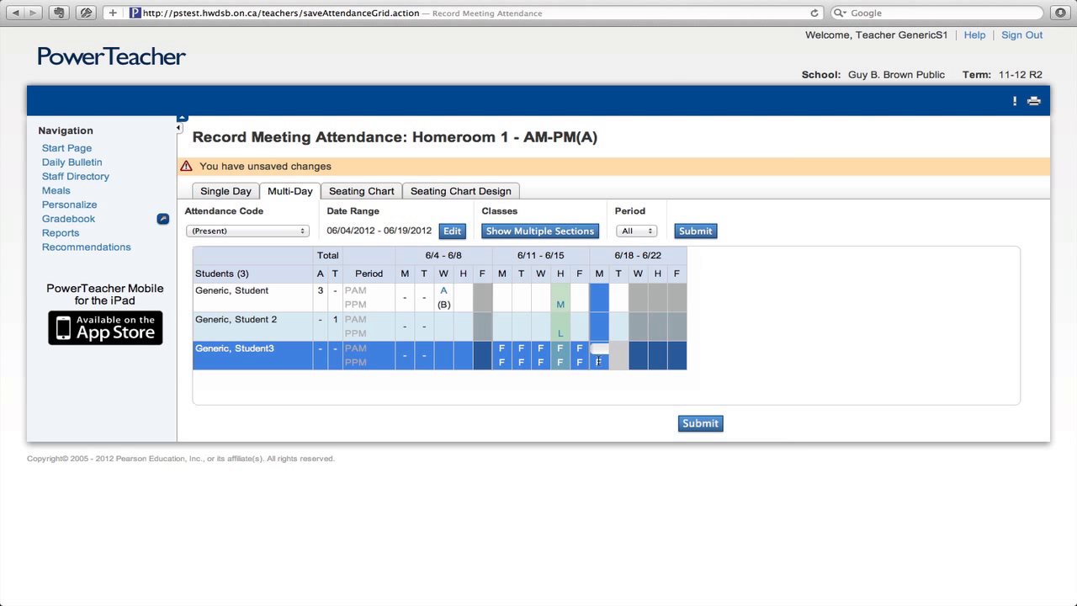
pyautogui.click(597, 363)
pyautogui.click(701, 423)
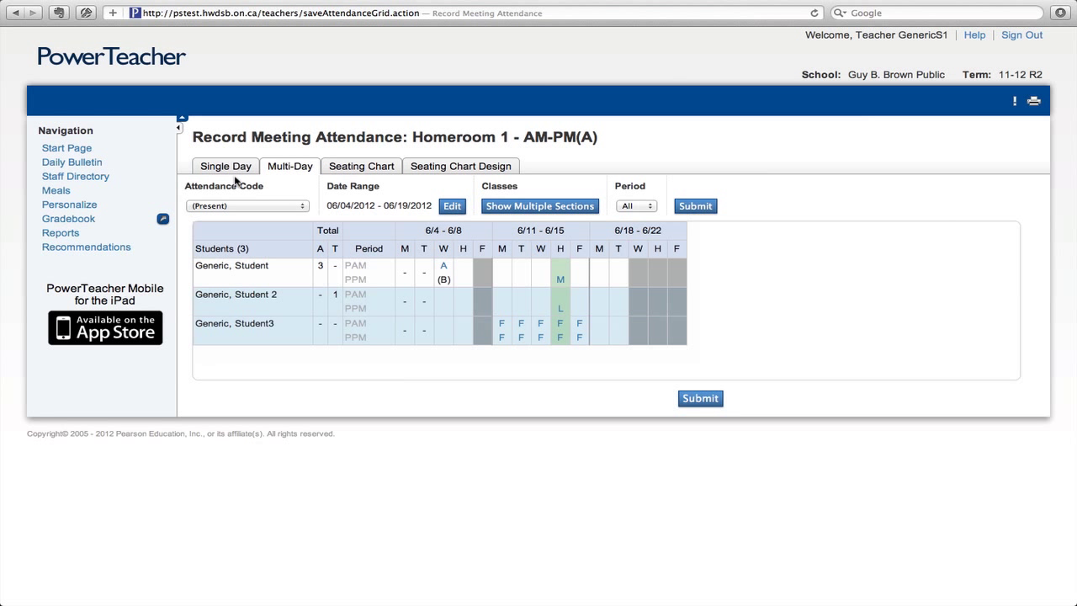
# Review Homeroom 1 in the Single Day, Multi-Day and Seating Chart views, then sign out
pyautogui.click(124, 154)
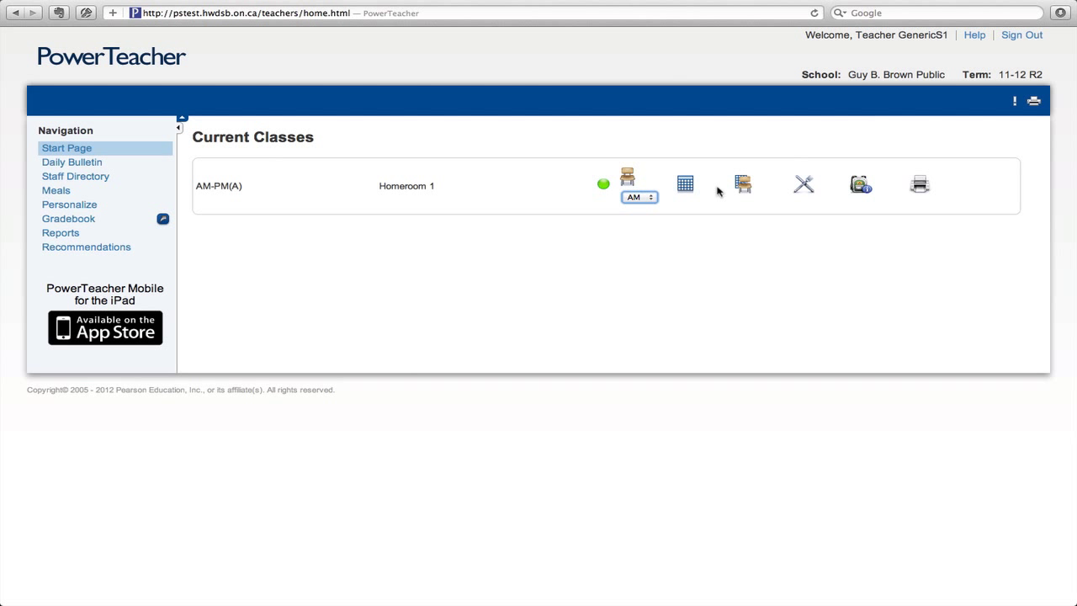
pyautogui.click(628, 176)
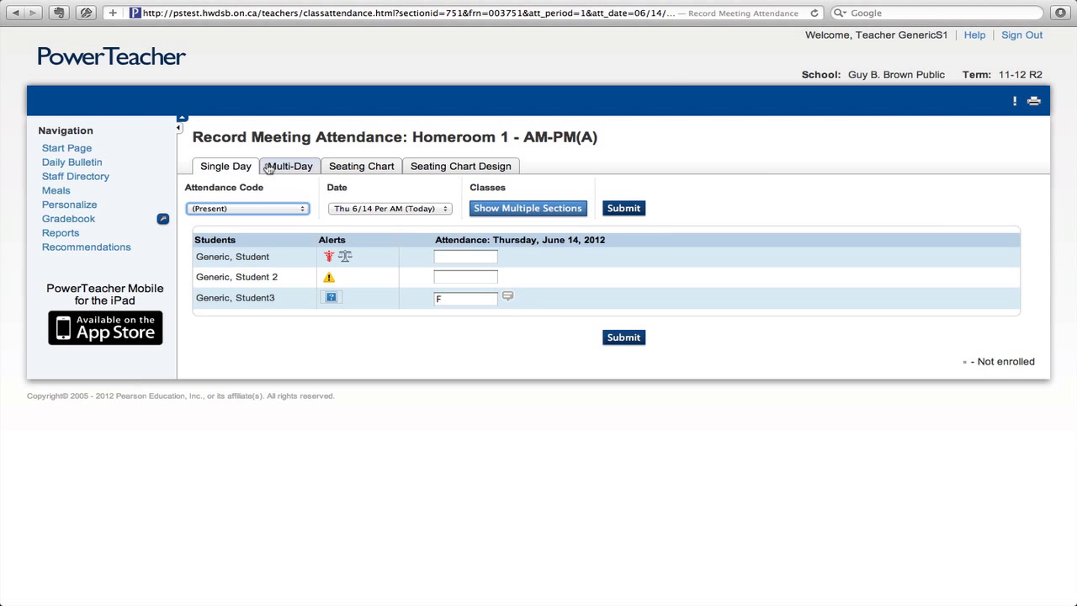
pyautogui.click(290, 168)
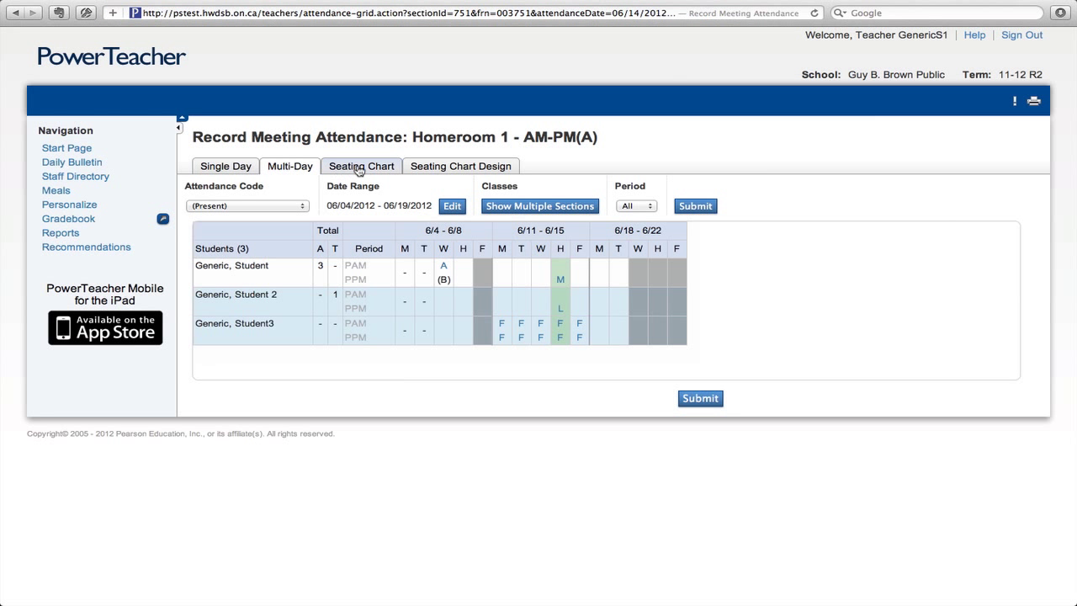
pyautogui.click(359, 168)
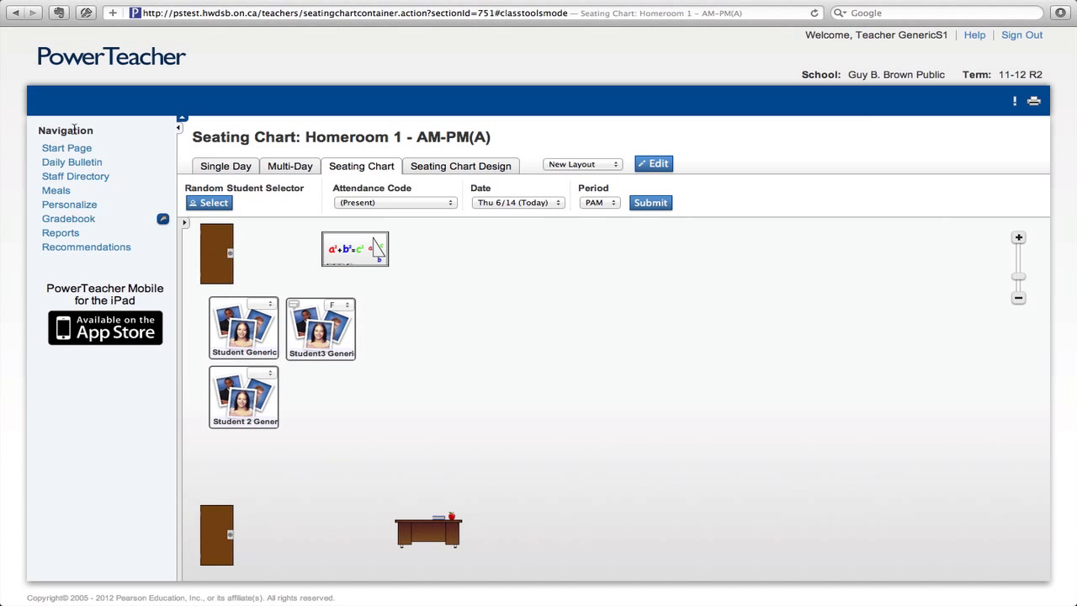
pyautogui.click(71, 150)
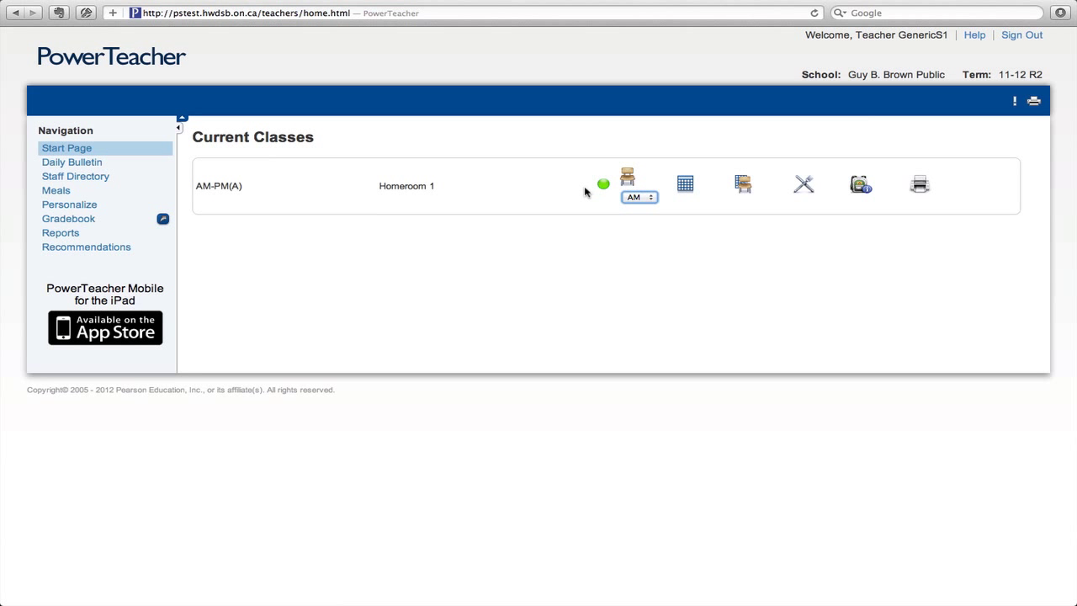
pyautogui.click(1017, 38)
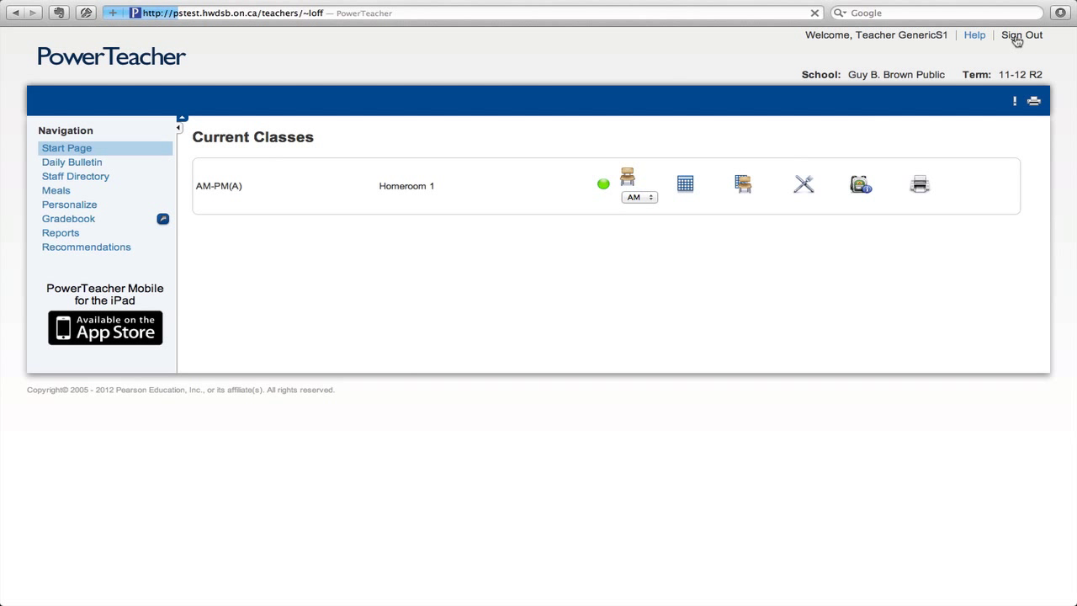